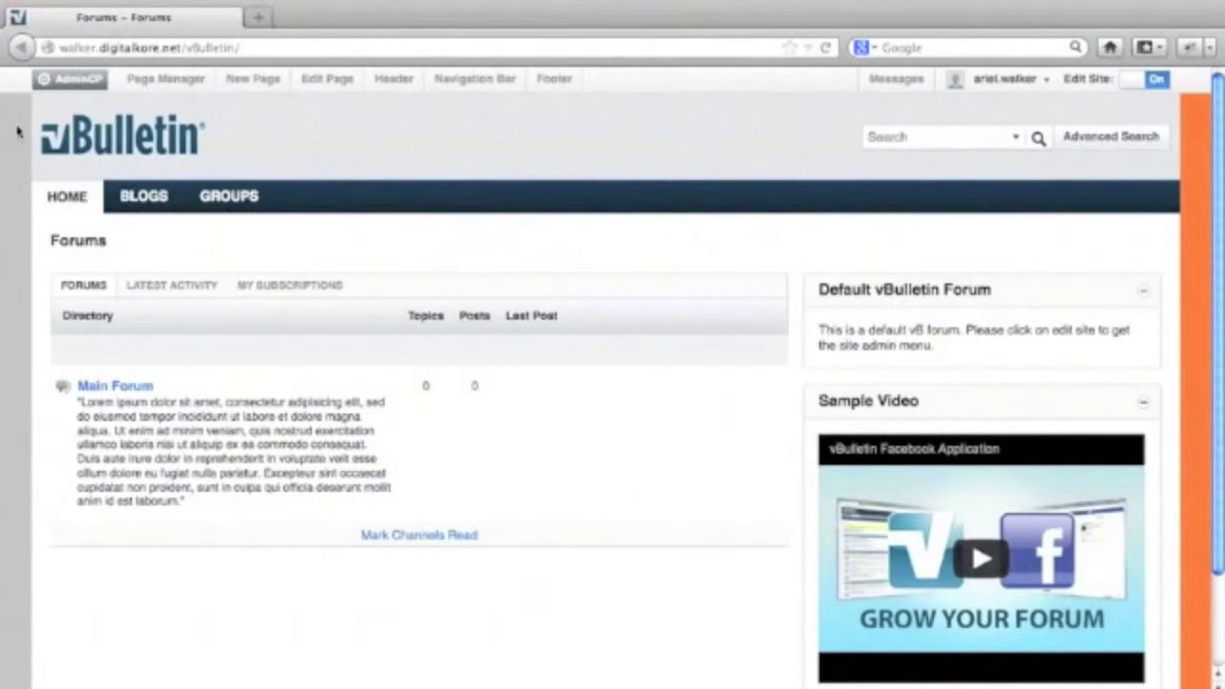
# - Inspect the Main Forum description text with Firebug and copy its CSS selector, .forum-list-container .forum-item .cell-forum .forum-desc
pyautogui.click(1189, 49)
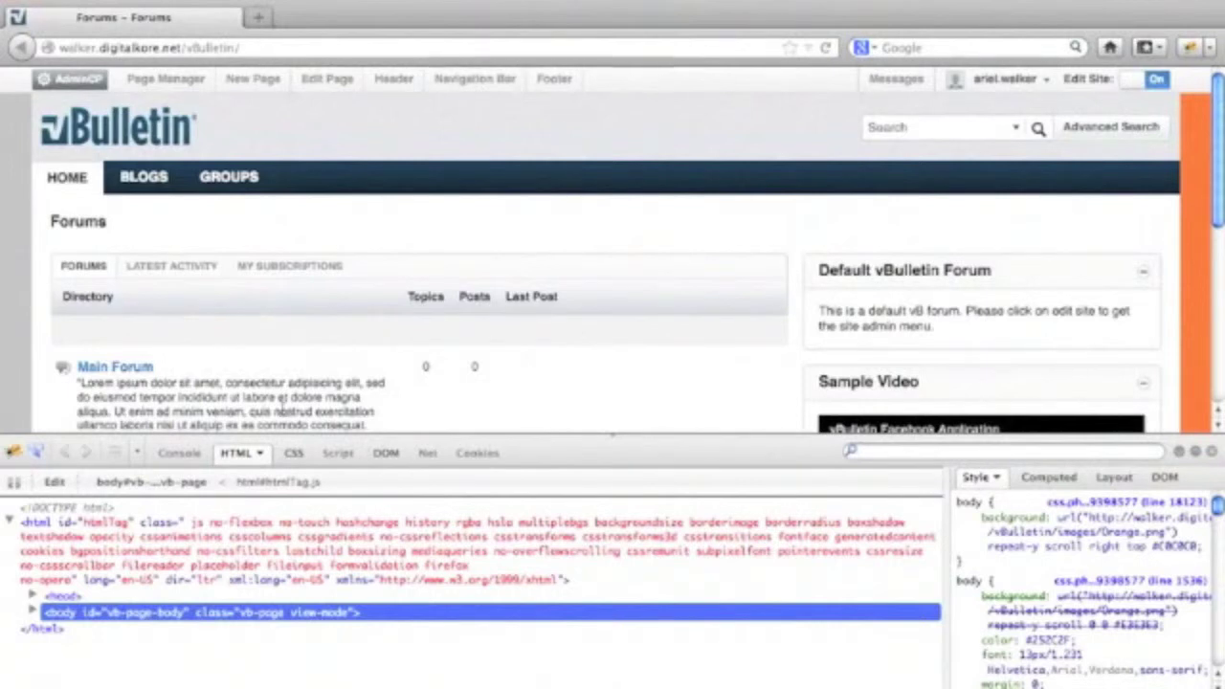
pyautogui.rightClick(283, 410)
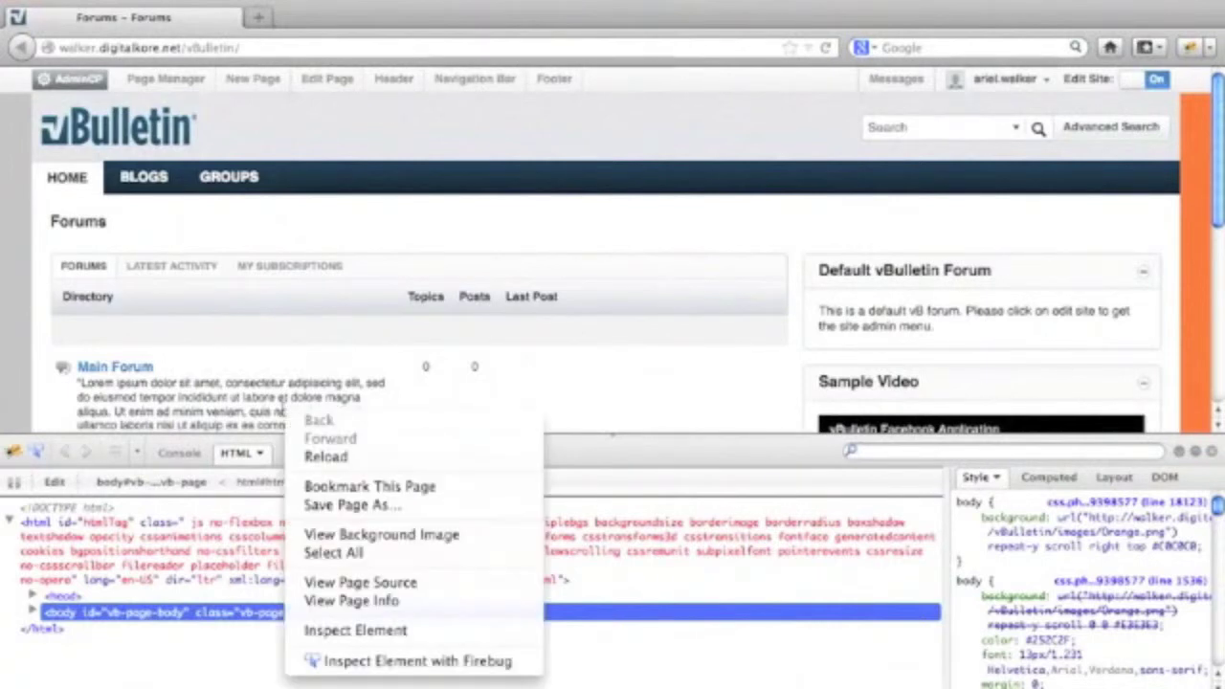
pyautogui.click(393, 660)
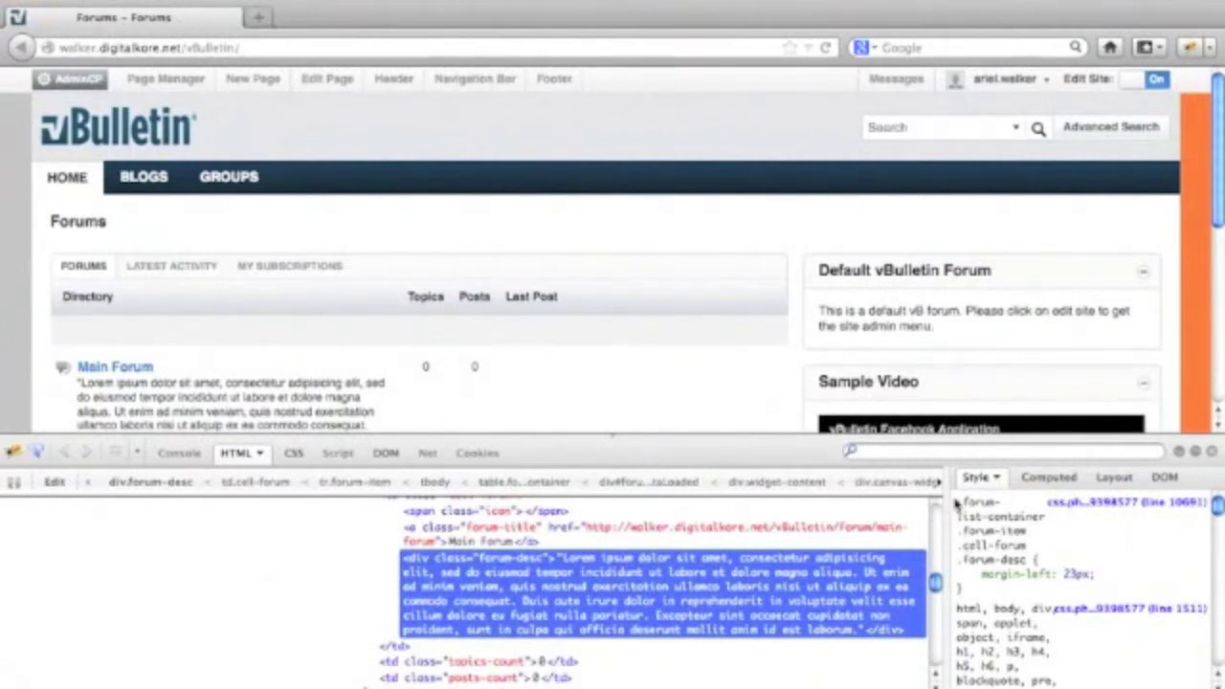
pyautogui.moveTo(957, 503); pyautogui.dragTo(1026, 558)
pyautogui.press('super+c')
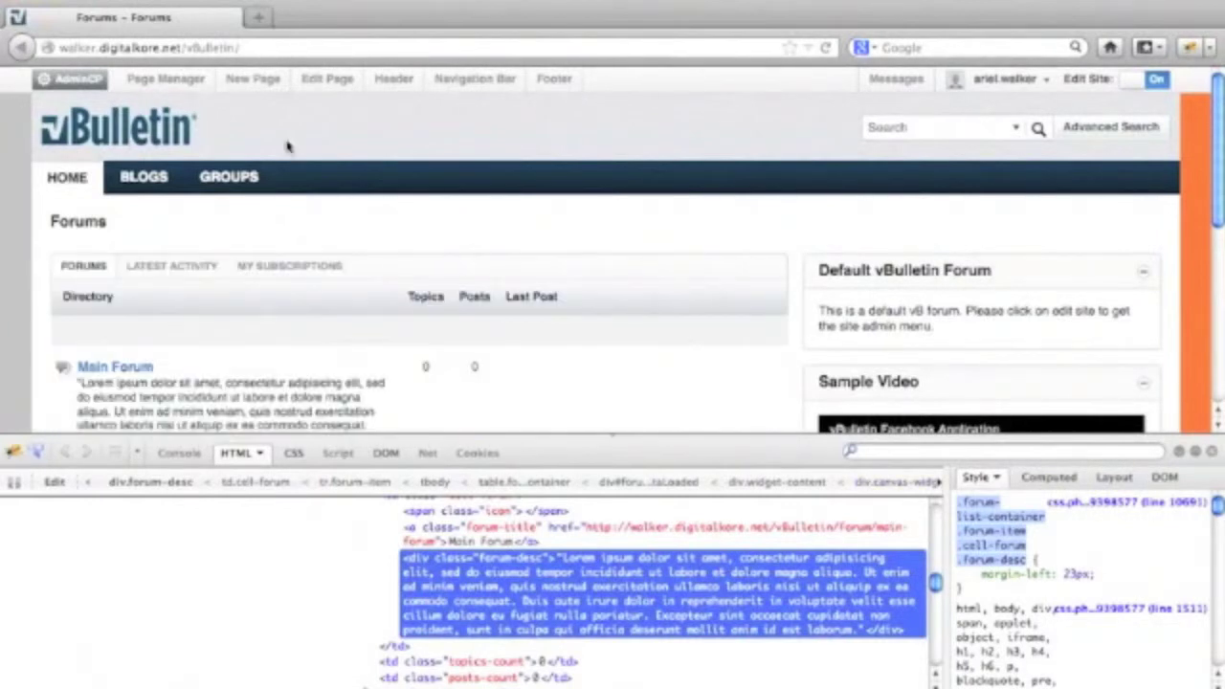
# - Go to the vBulletin admin control panel, close Firebug, and open the Style Manager
pyautogui.click(78, 84)
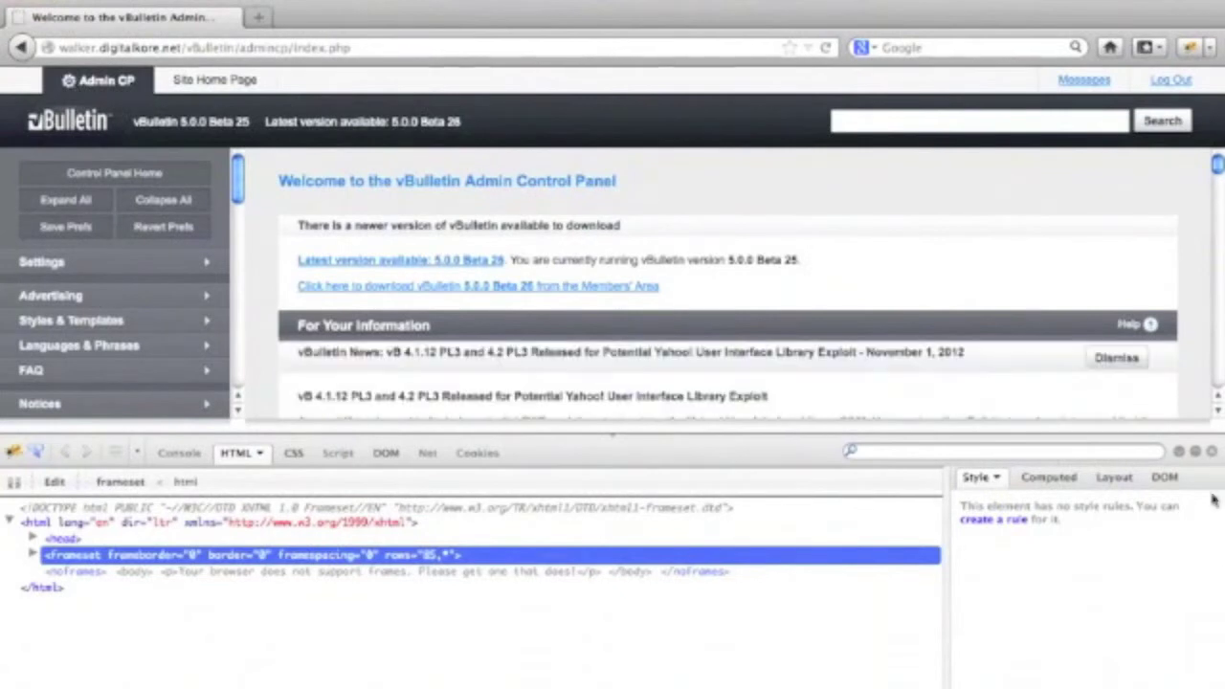
pyautogui.click(1210, 451)
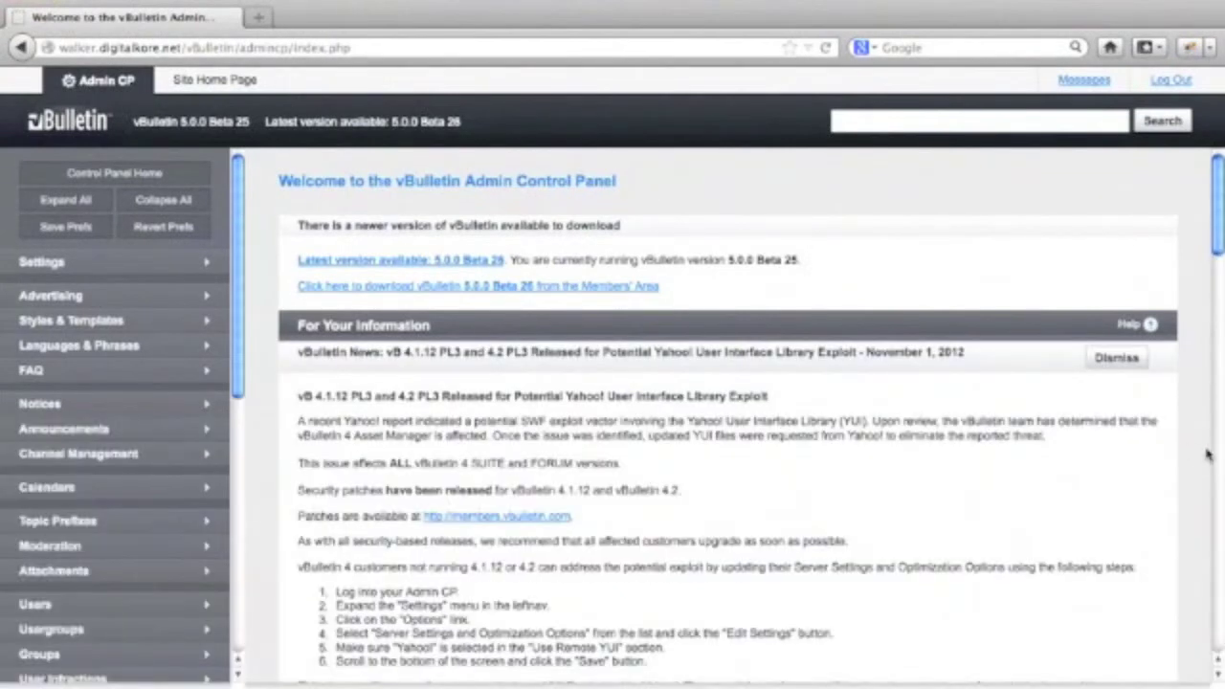
pyautogui.click(204, 323)
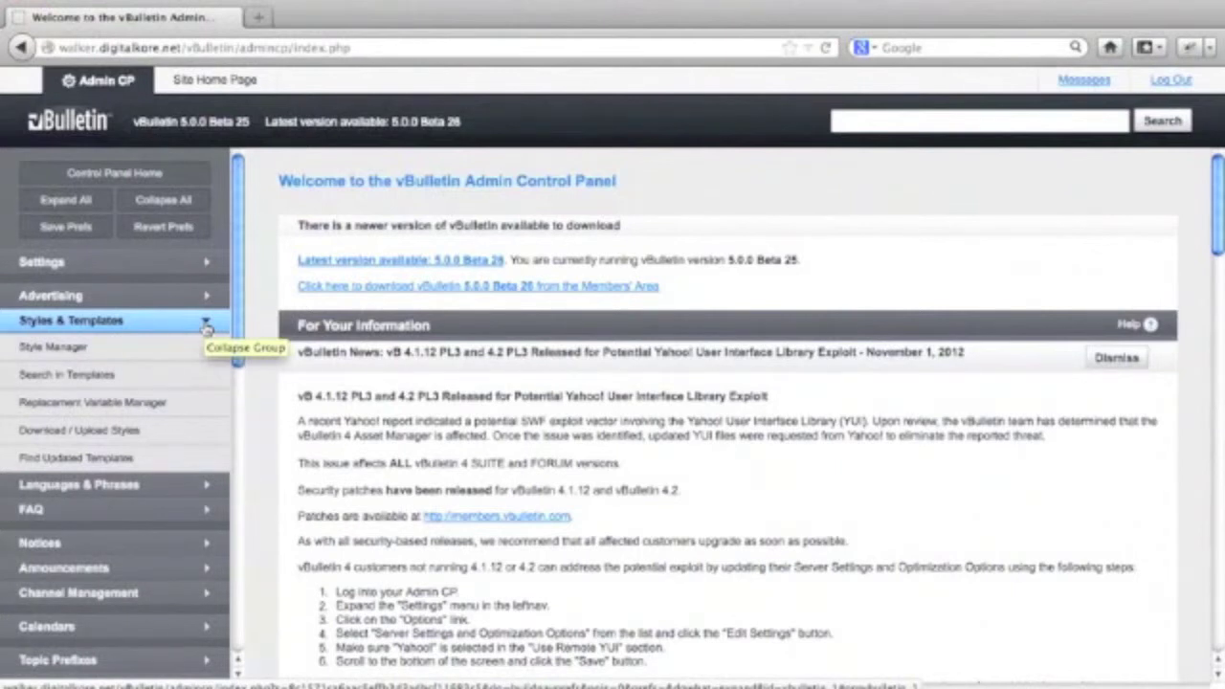
pyautogui.click(177, 348)
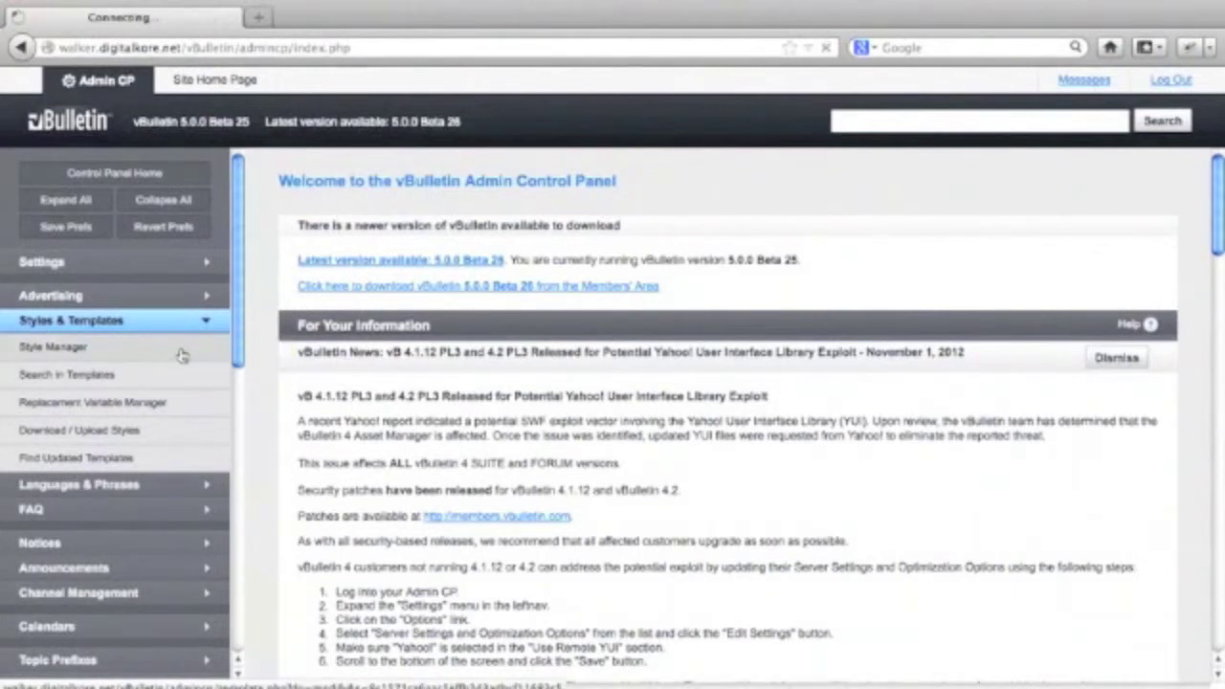
# - Search the templates of all styles for the copied selector .forum-list-container .forum-item .cell-forum .forum-desc
pyautogui.click(1030, 317)
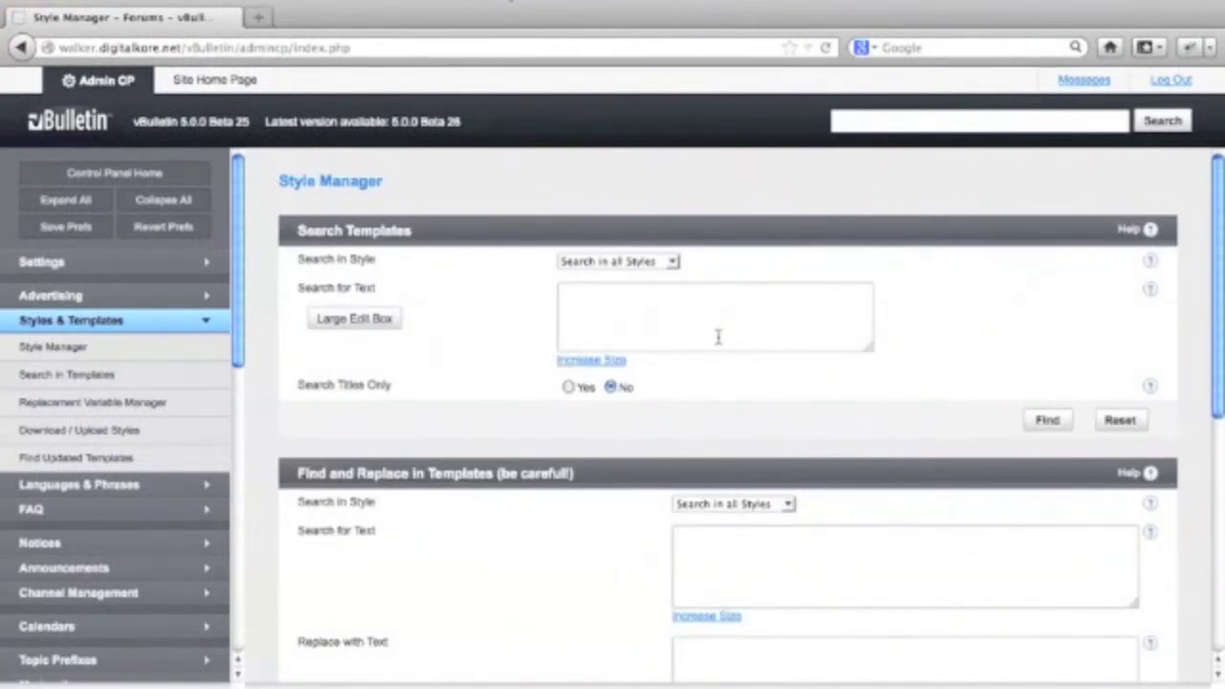
pyautogui.press('super+v')
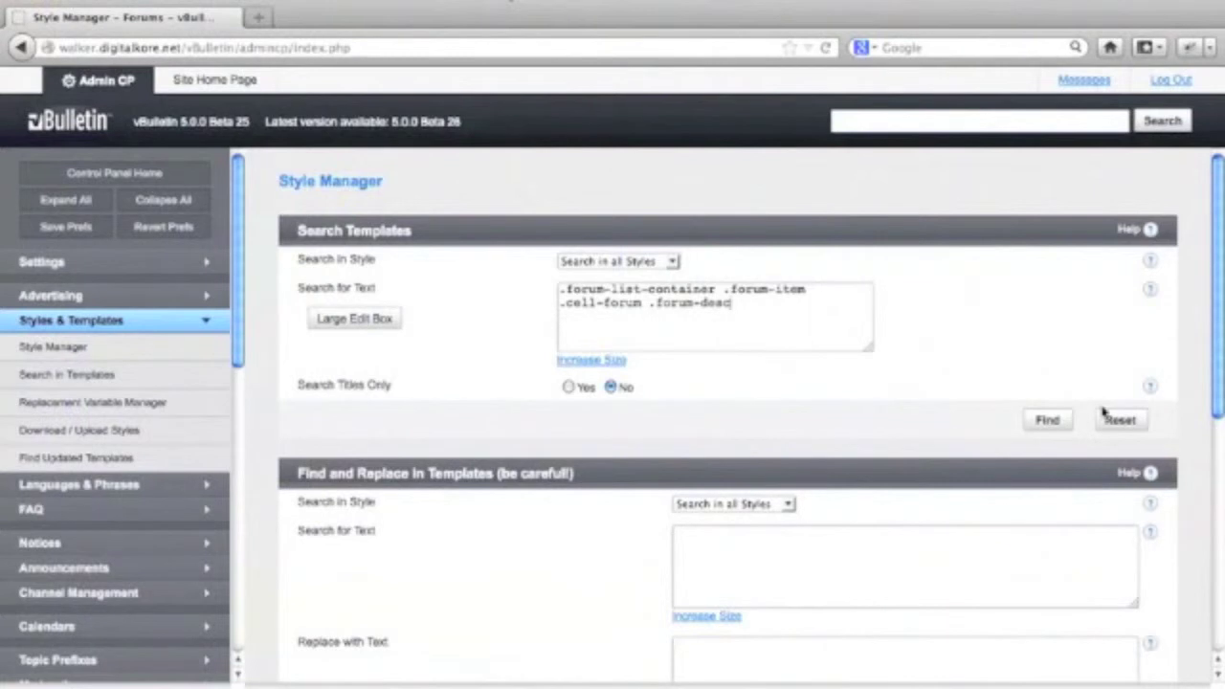
pyautogui.click(1060, 422)
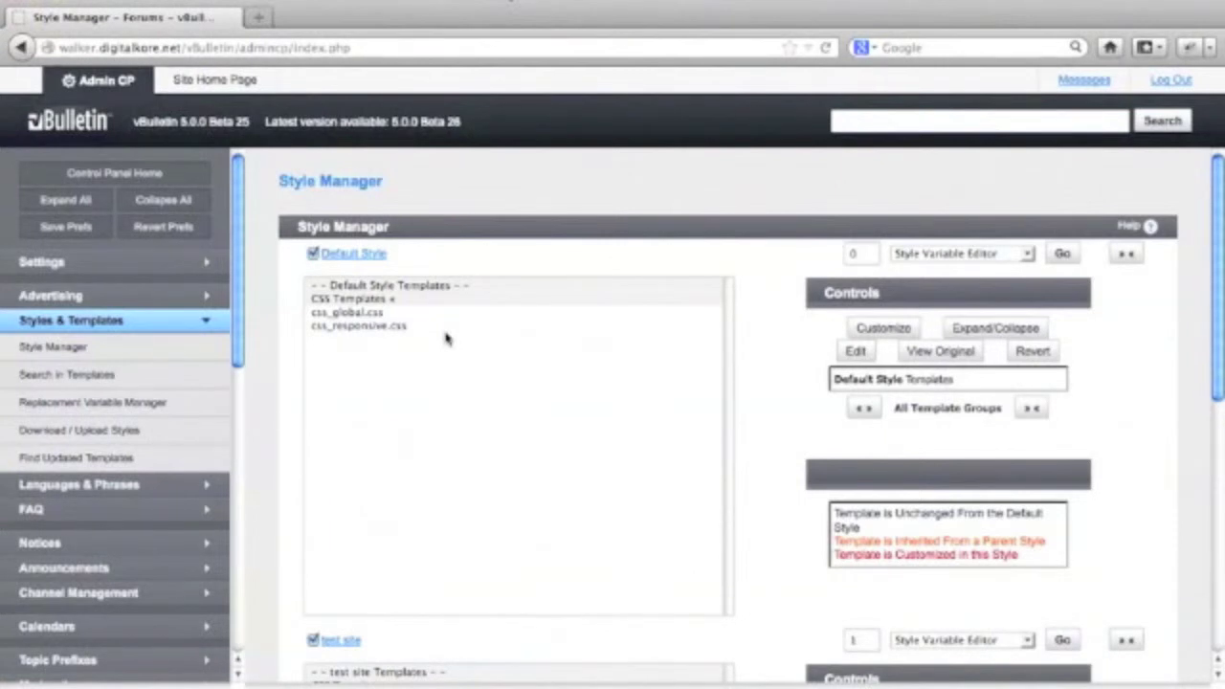
# - Open the Default Style's css_global.css template in the search results and find the copied forum description selector in it
pyautogui.click(354, 316)
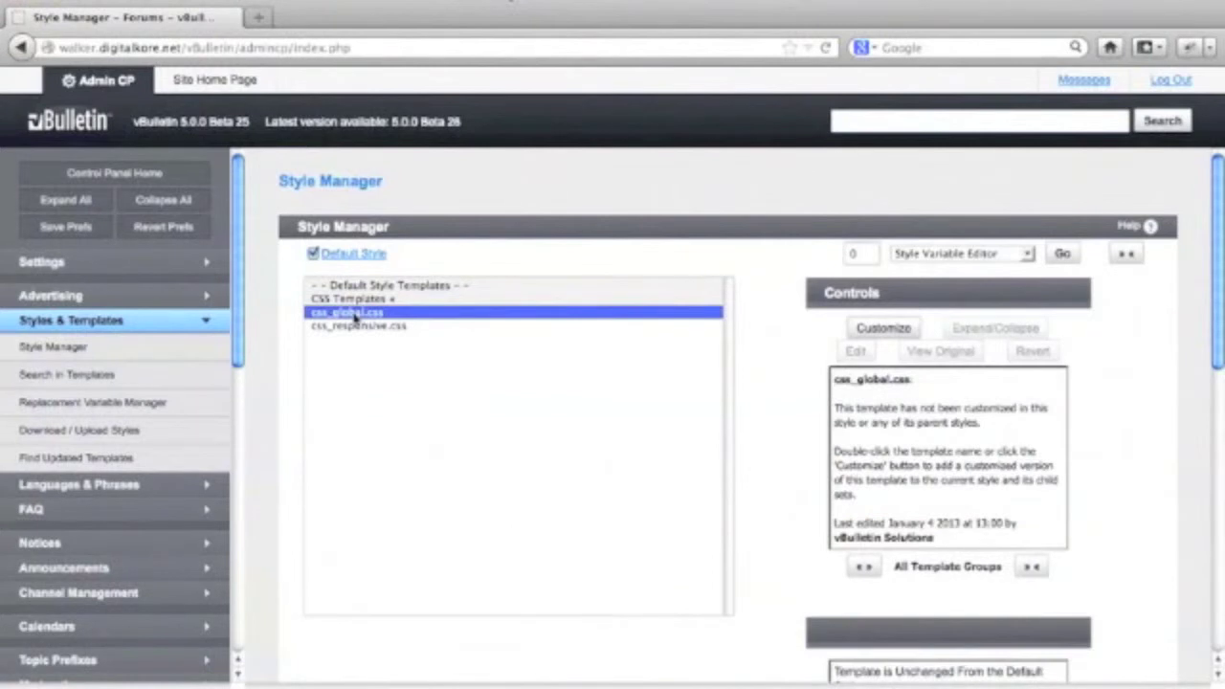
pyautogui.doubleClick(354, 316)
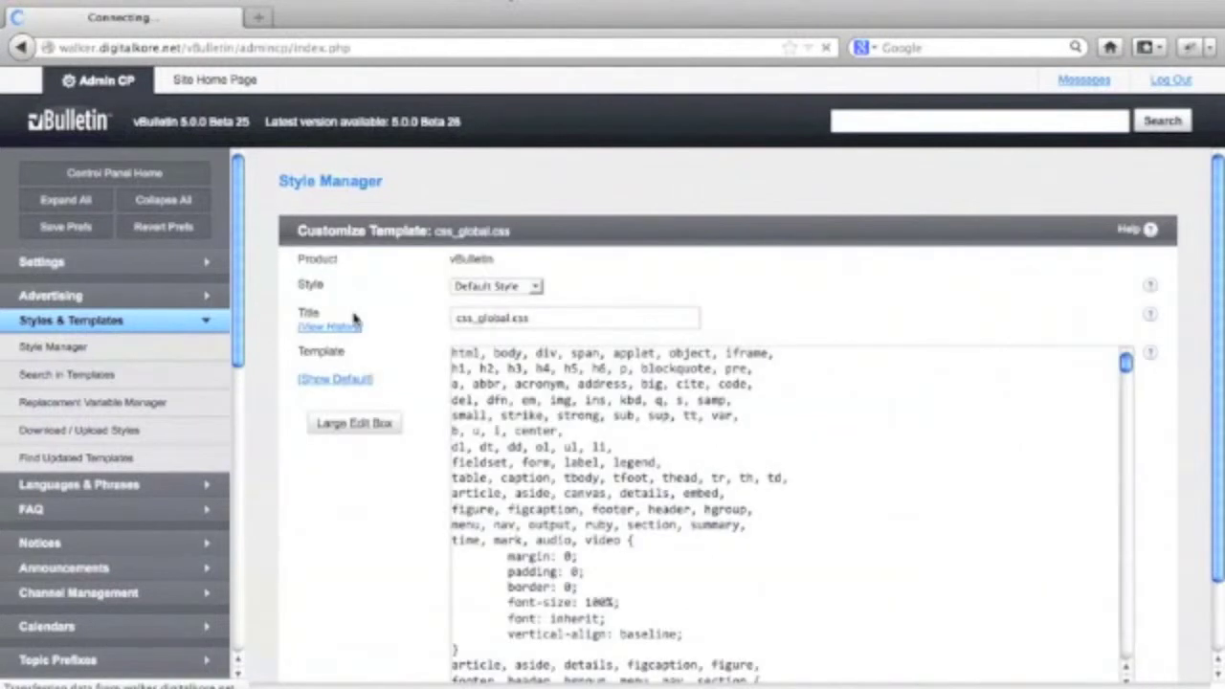
pyautogui.middleClick(354, 319)
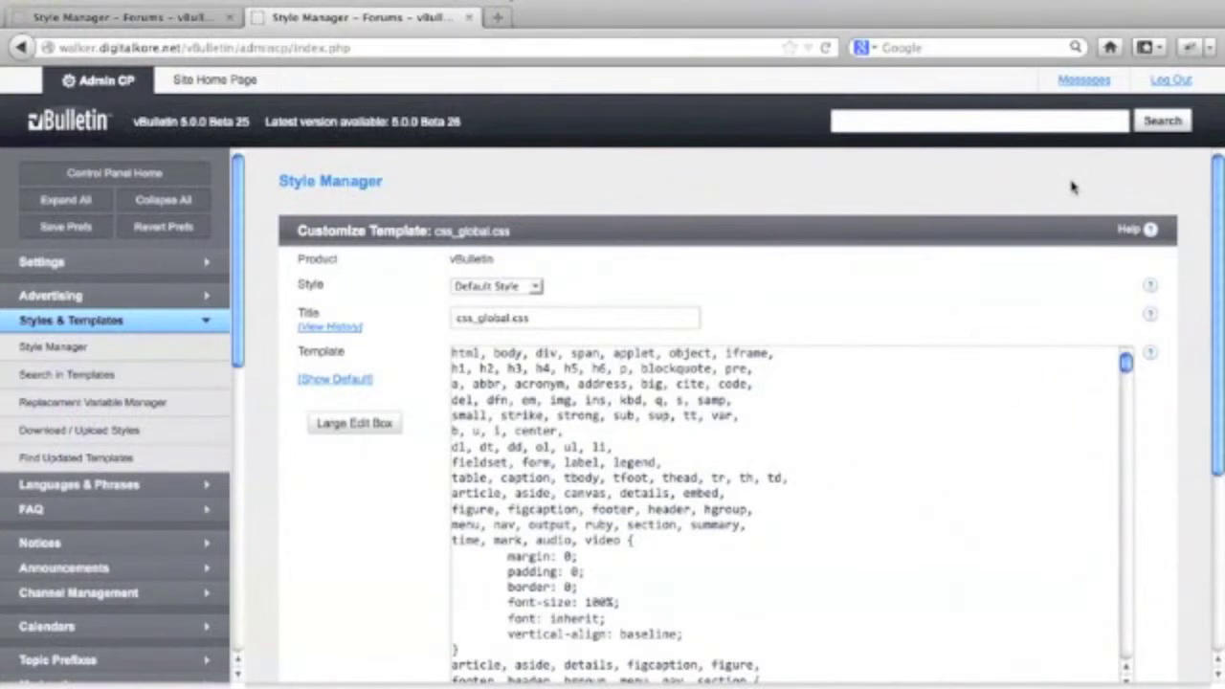
pyautogui.scroll(-5, 1217, 196)
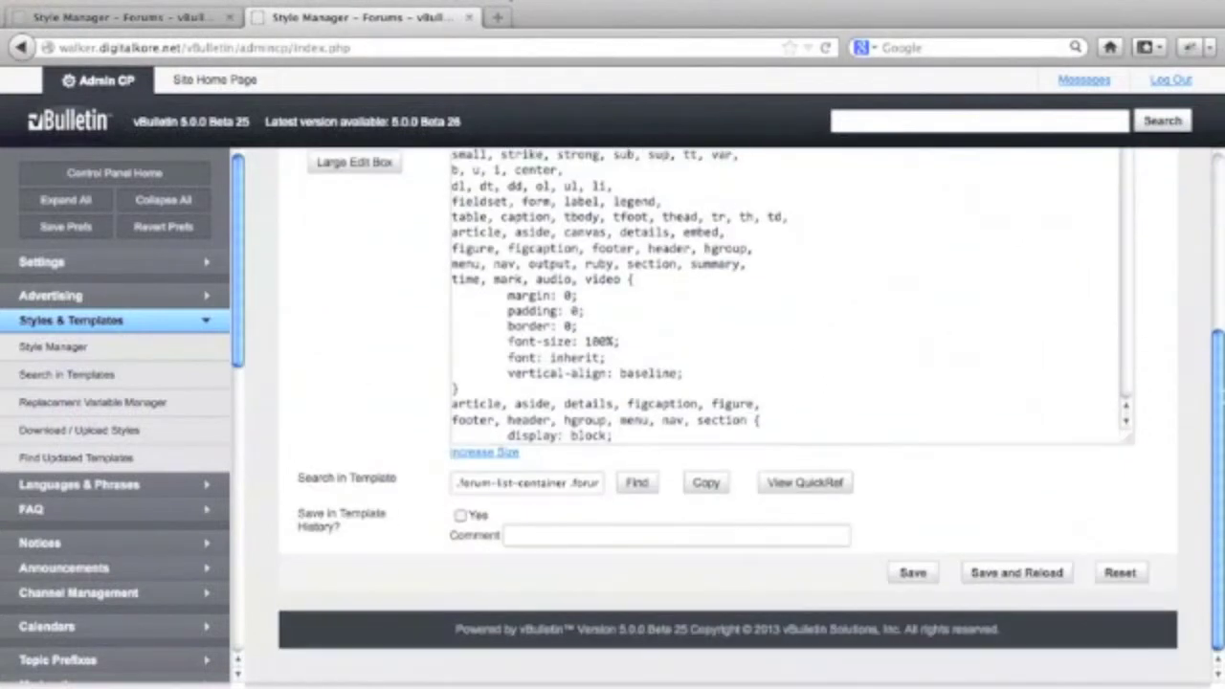
pyautogui.click(636, 483)
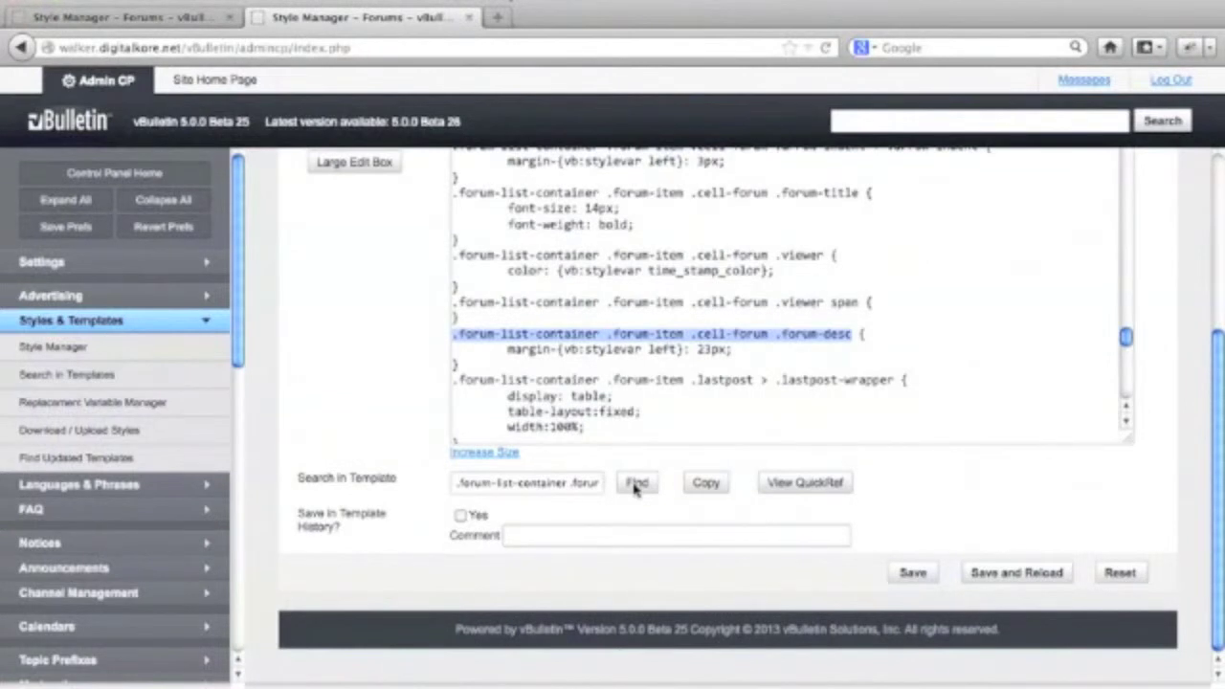
# - Return to the Style Manager and open the css_additional.css template from the Default Style's CSS Templates group
pyautogui.click(86, 350)
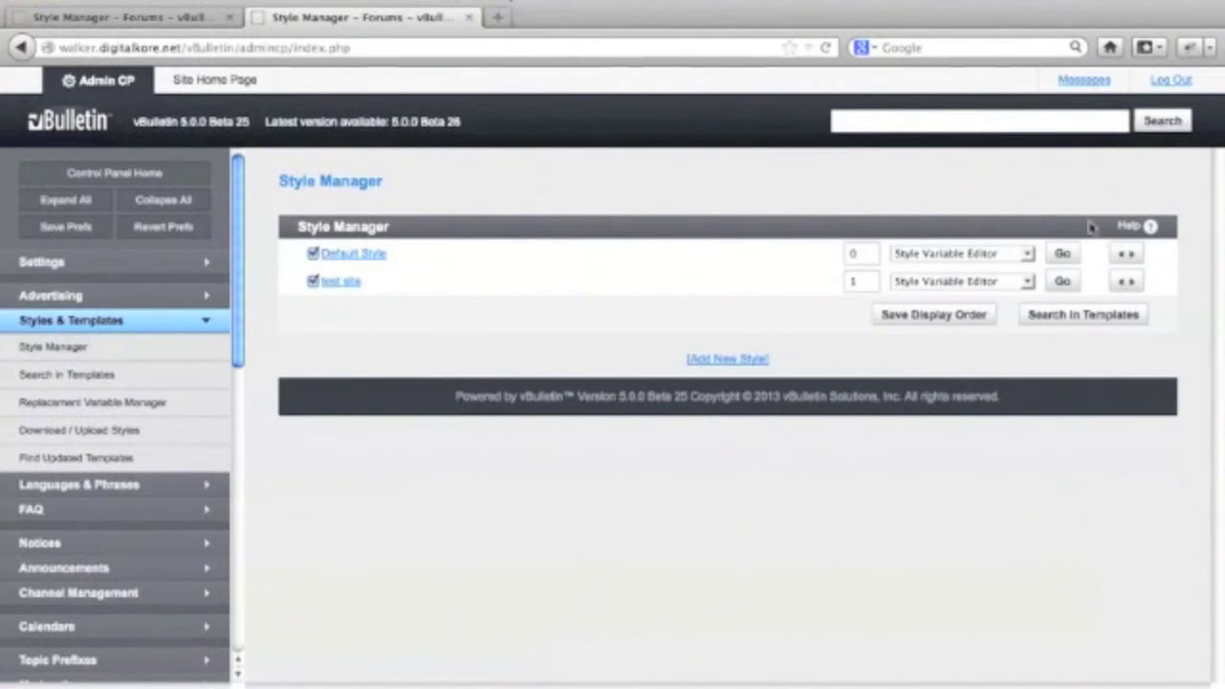
pyautogui.click(1126, 253)
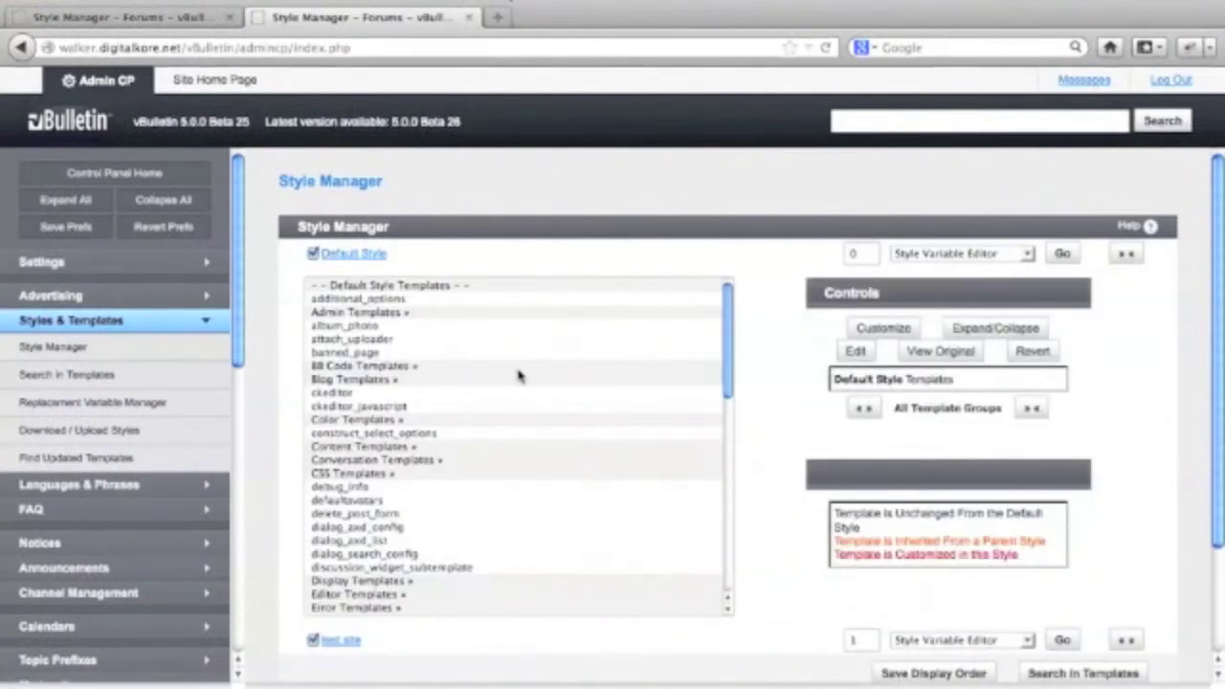
pyautogui.doubleClick(364, 474)
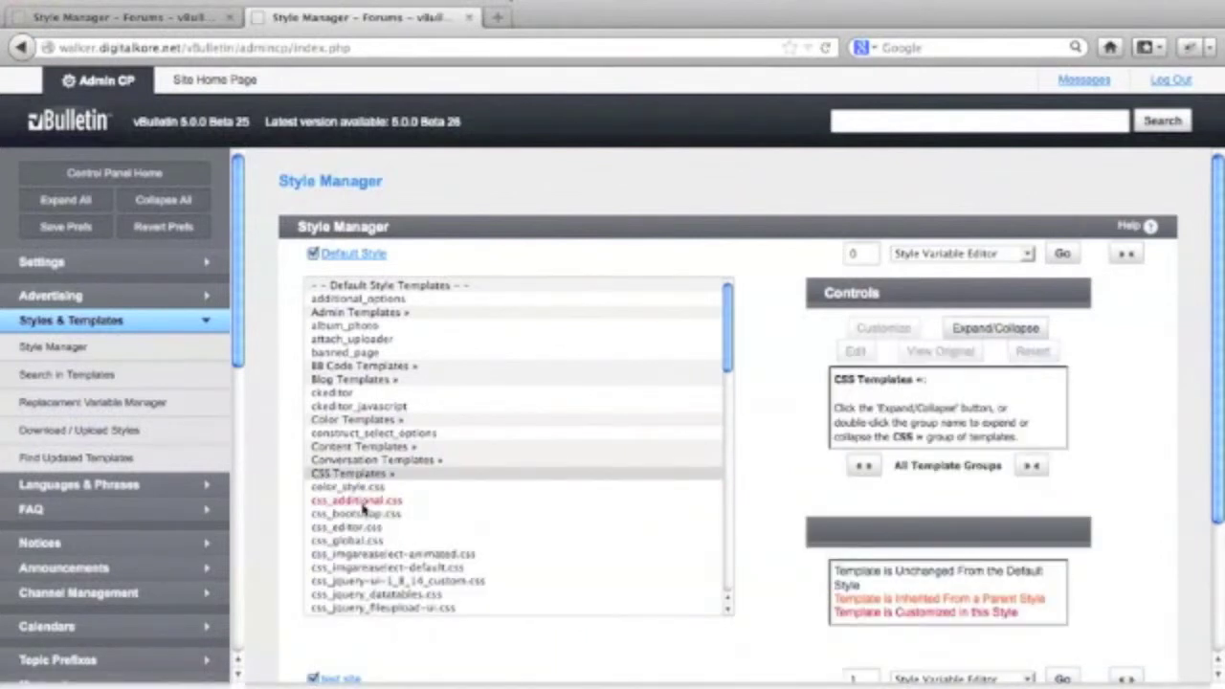
pyautogui.doubleClick(363, 504)
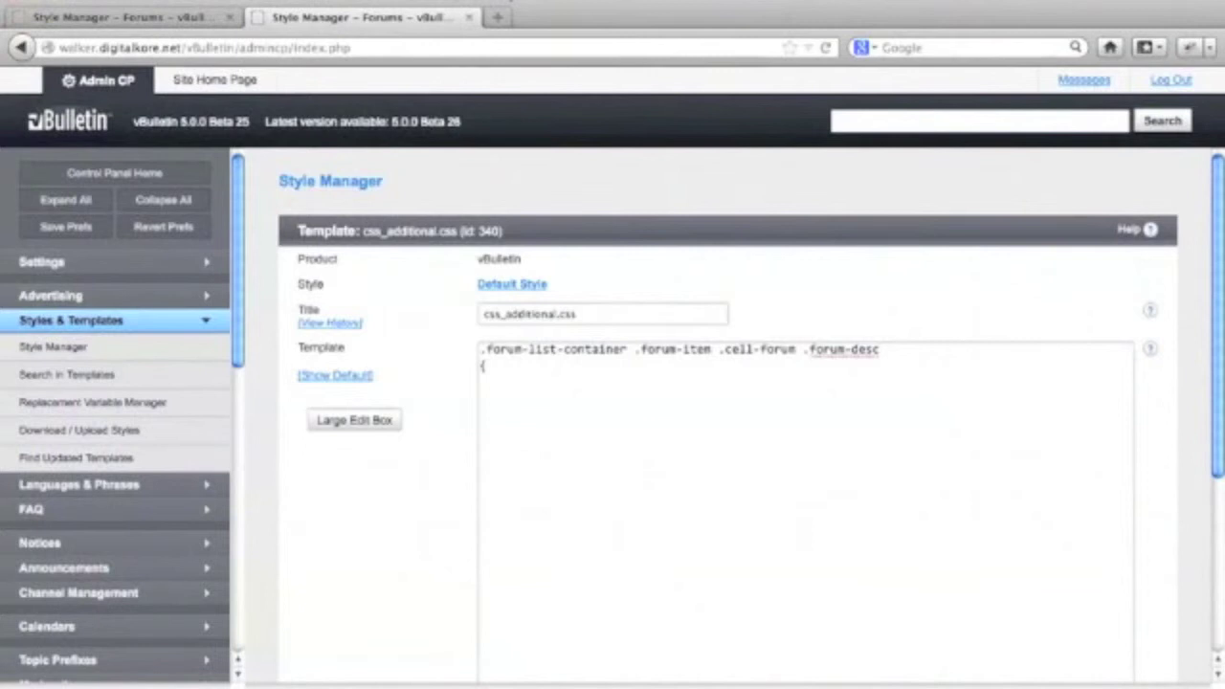
# - Complete the .forum-list-container .forum-item .cell-forum .forum-desc rule in the template with color:blue; and font-size: .8em;, including the closing brace
pyautogui.write('color:')
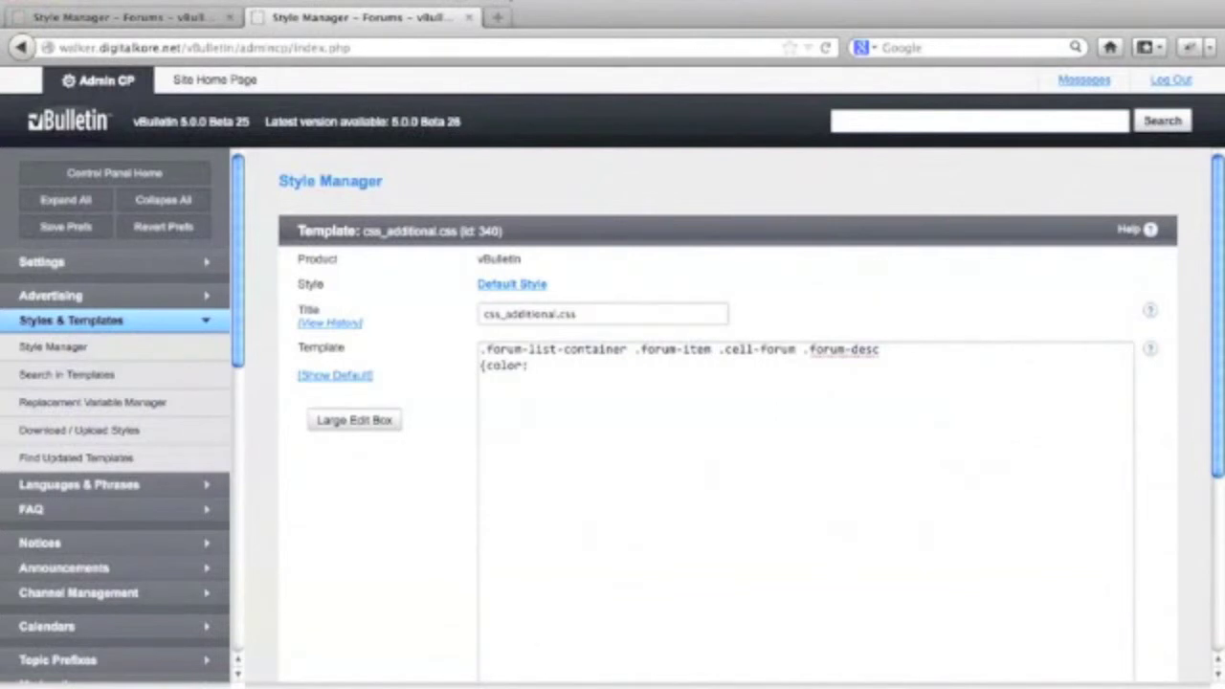
pyautogui.write('blue')
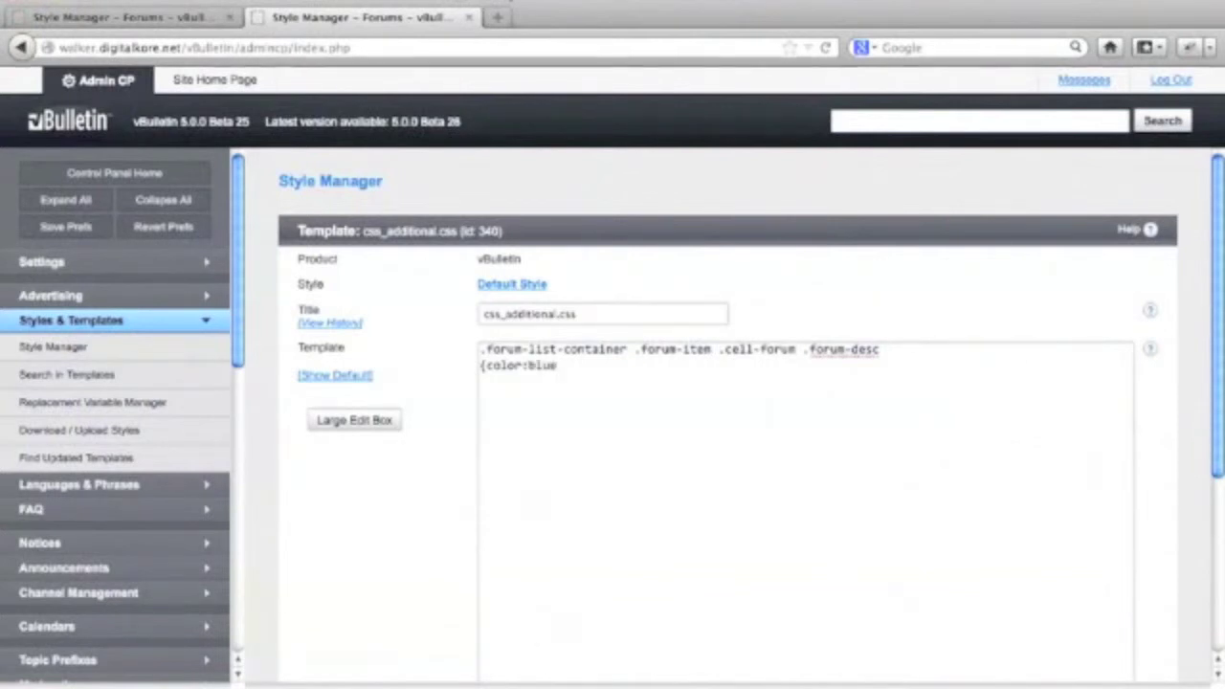
pyautogui.write(';')
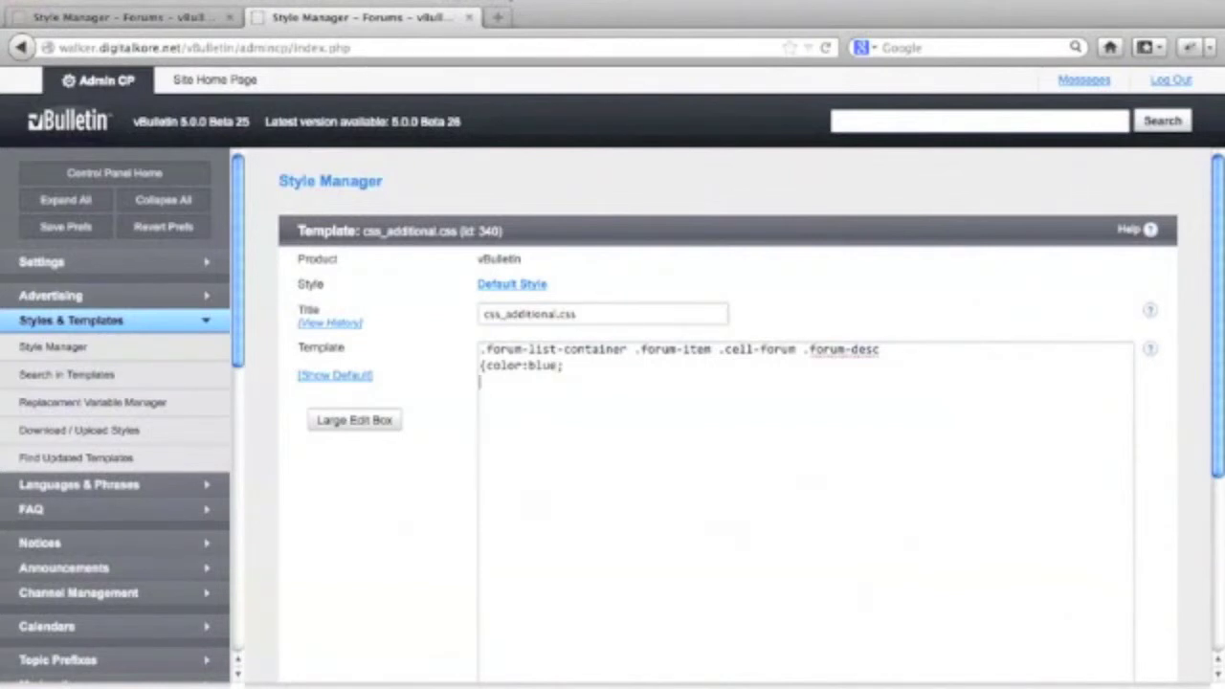
pyautogui.press('Return')
pyautogui.write('font-size: .8')
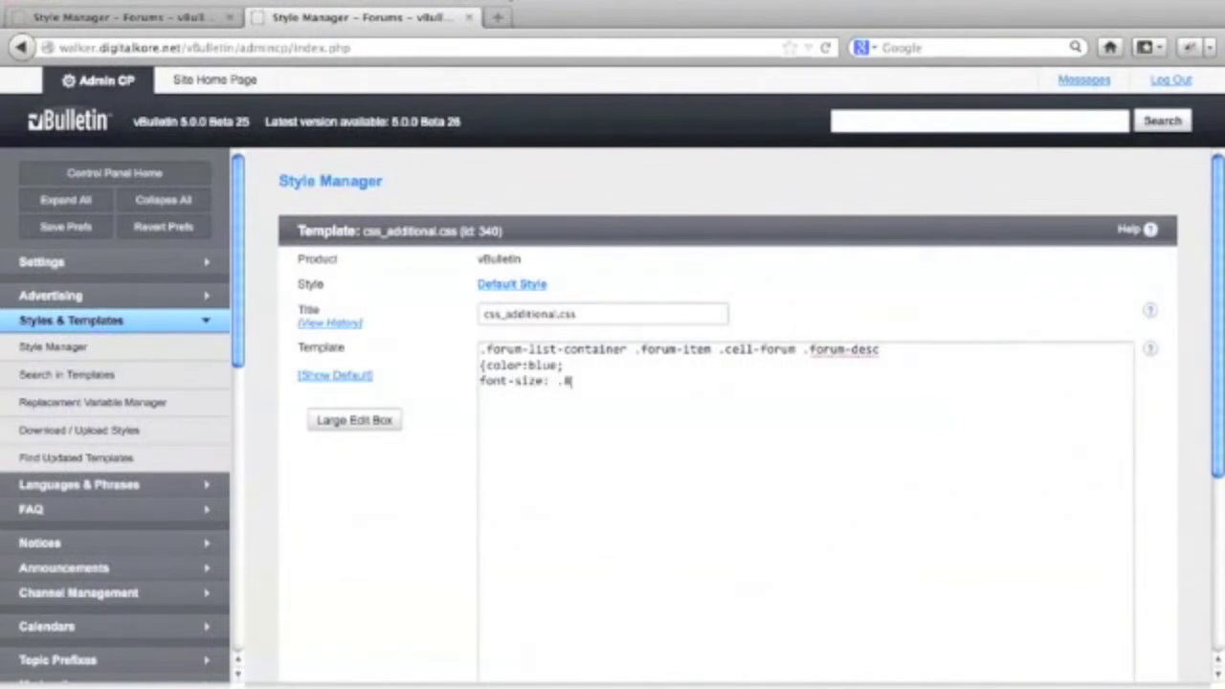
pyautogui.write('em;')
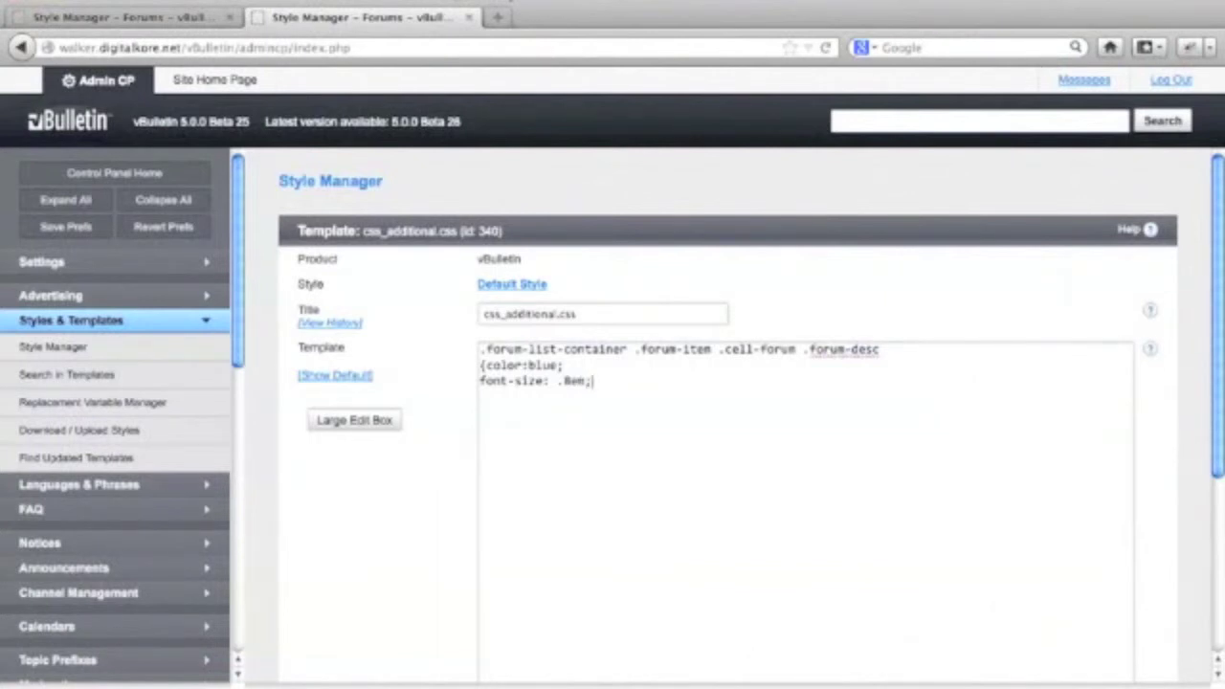
pyautogui.write('}')
pyautogui.scroll(-5, 1148, 431)
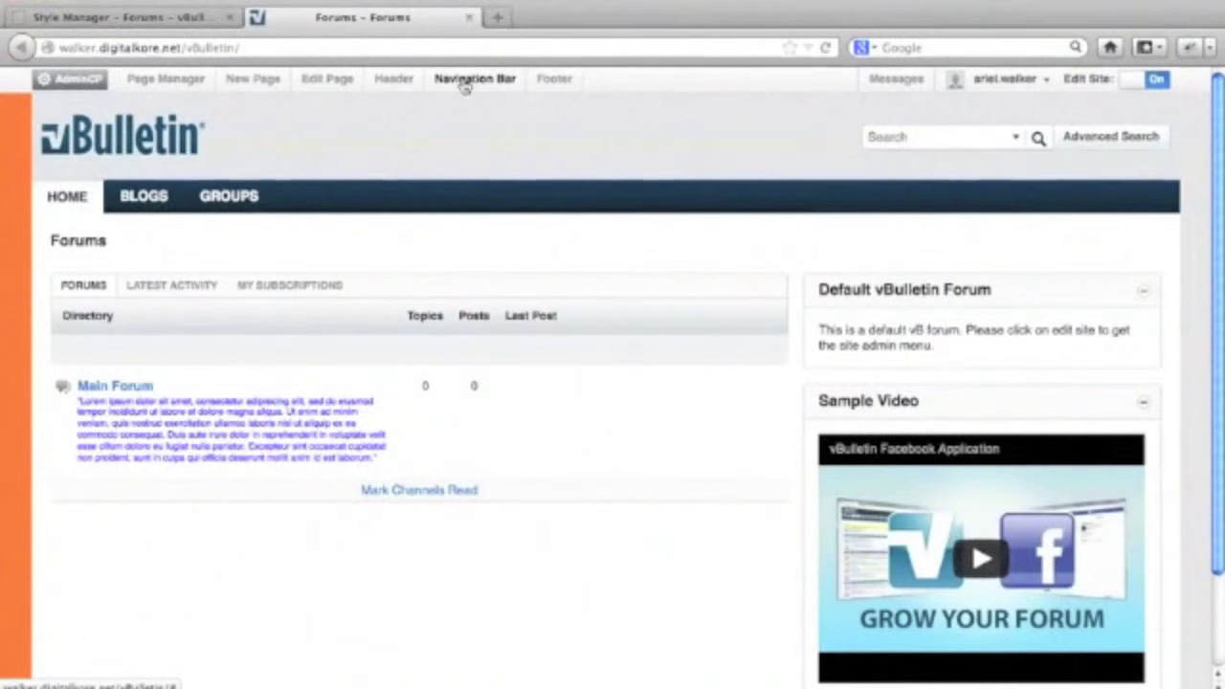
# - Open the forum's navigation bar for editing and inspect the editing area's dark background with Firebug
pyautogui.click(465, 86)
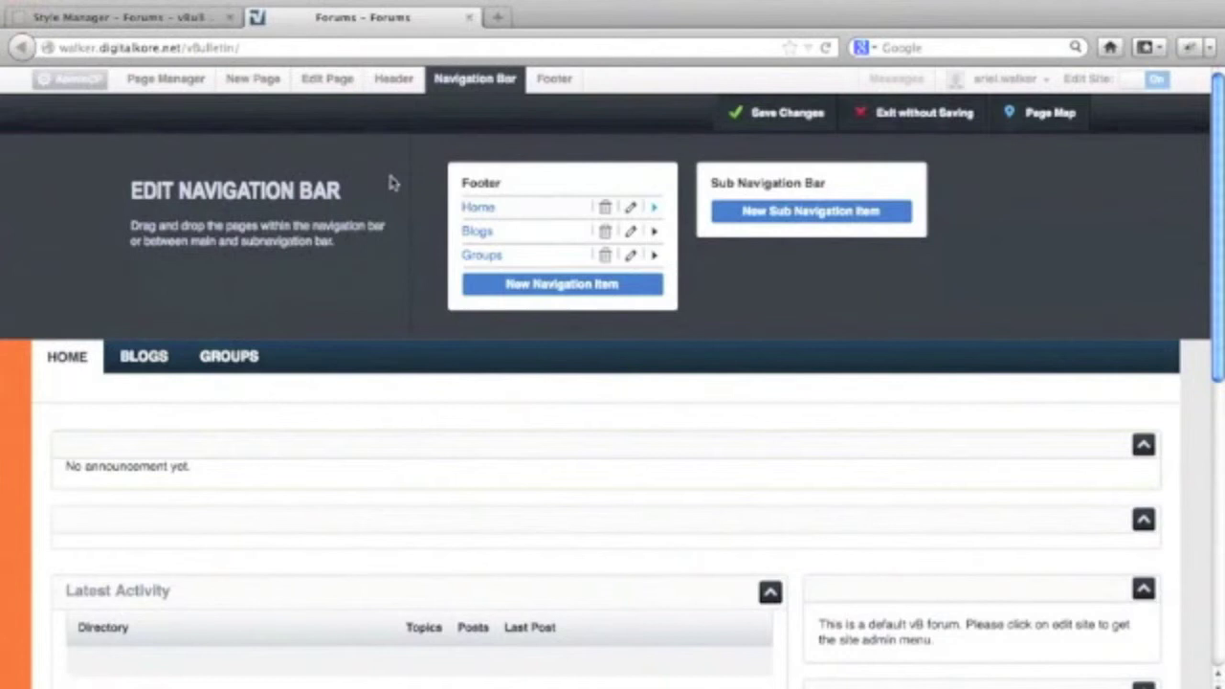
pyautogui.click(1189, 54)
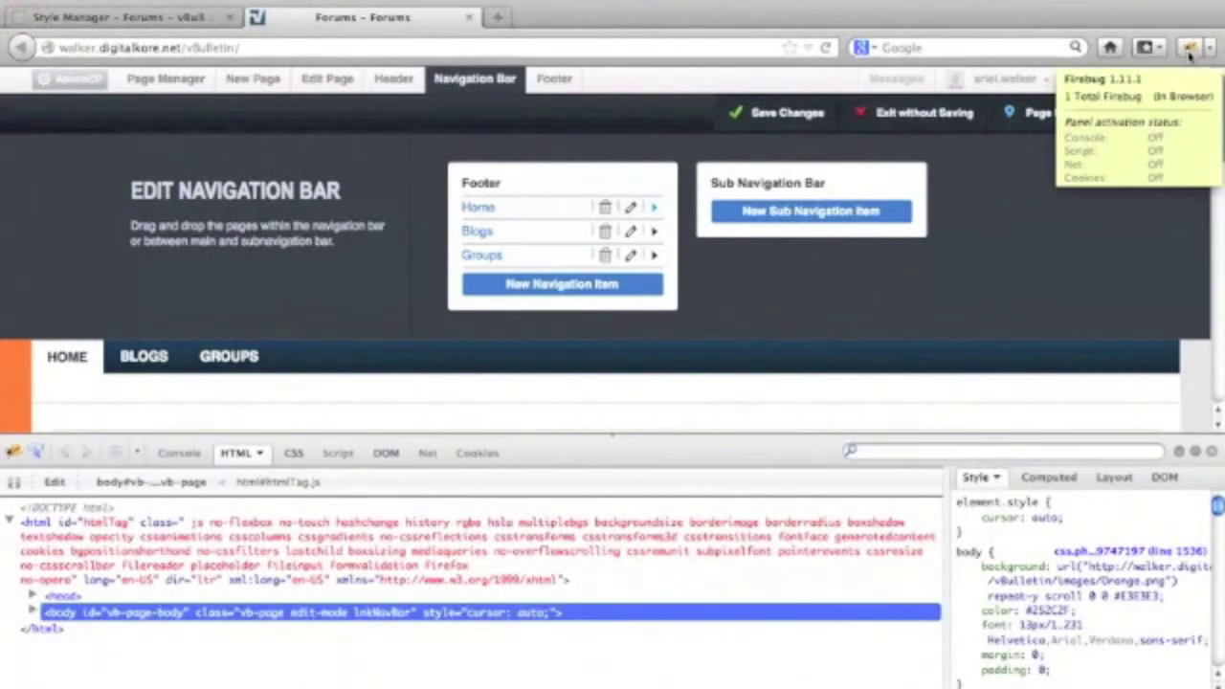
pyautogui.rightClick(1080, 208)
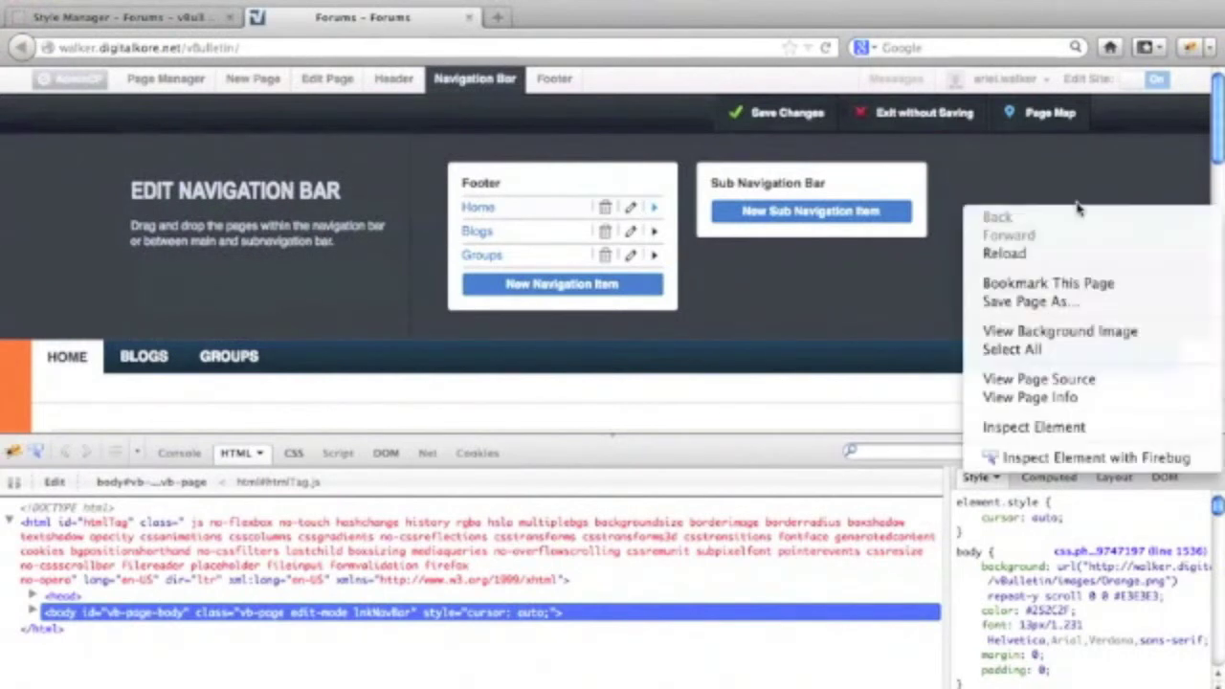
pyautogui.click(1072, 458)
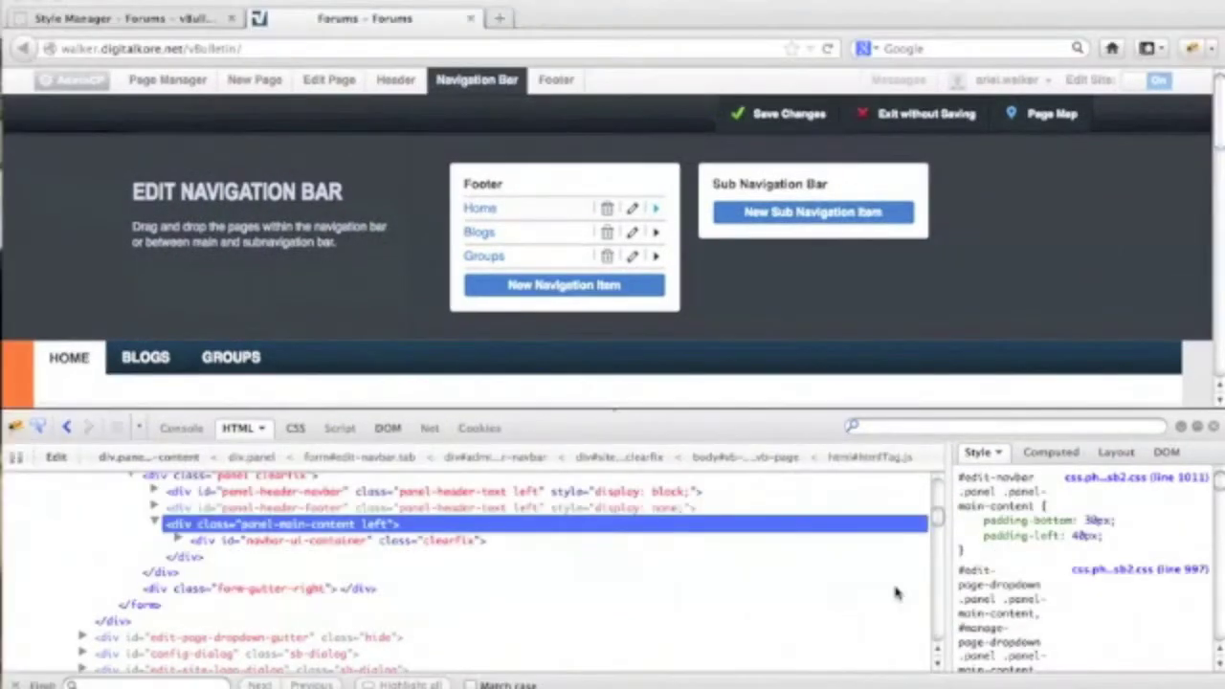
# - Look through the page's HTML for the navigation bar's container and select the channel-tabbar div
pyautogui.scroll(-5, 893, 593)
pyautogui.scroll(-10, 894, 593)
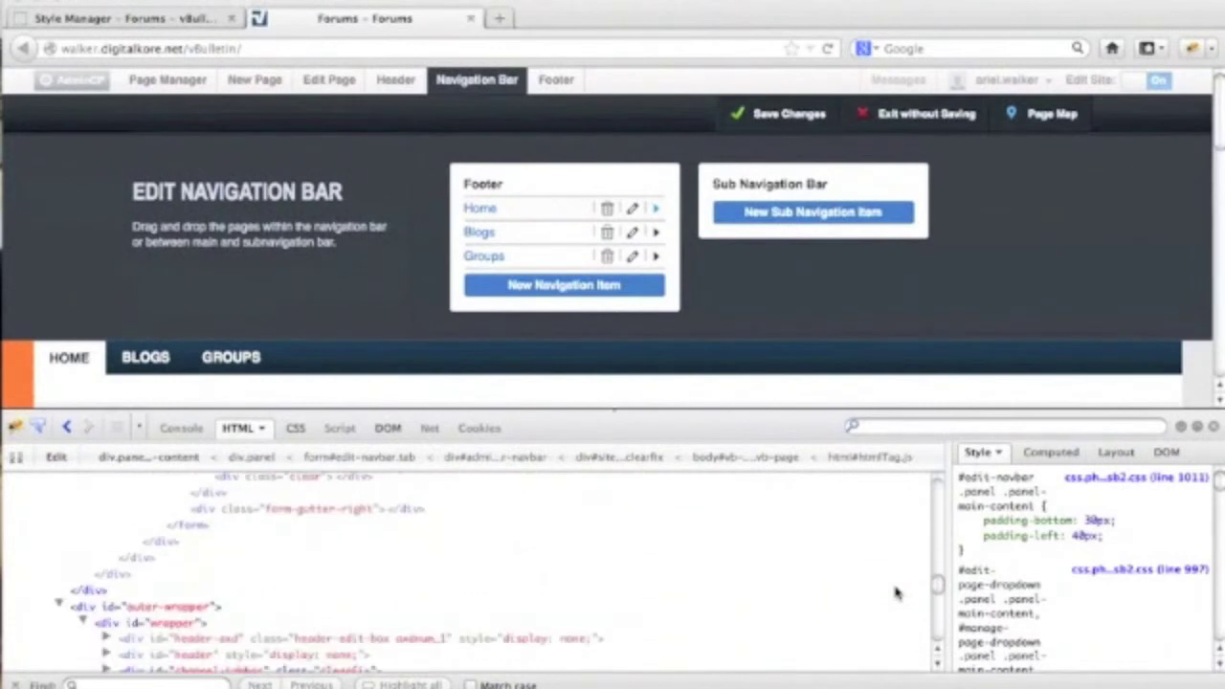
pyautogui.scroll(-5, 893, 593)
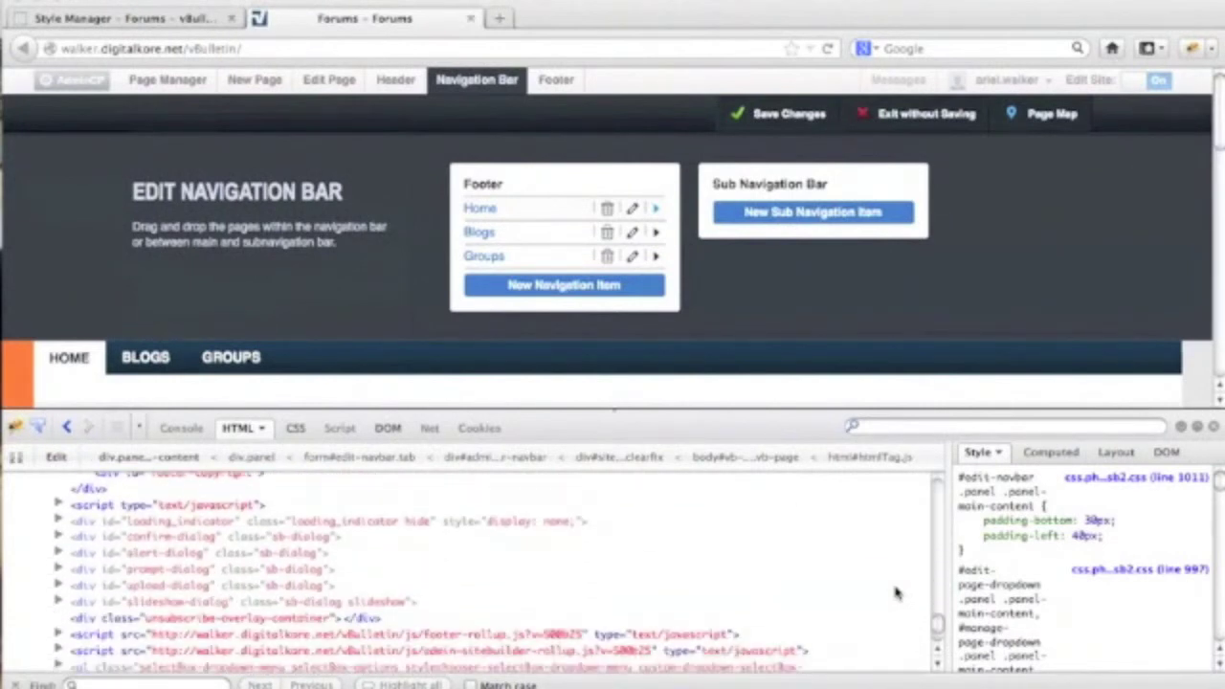
pyautogui.scroll(3, 896, 593)
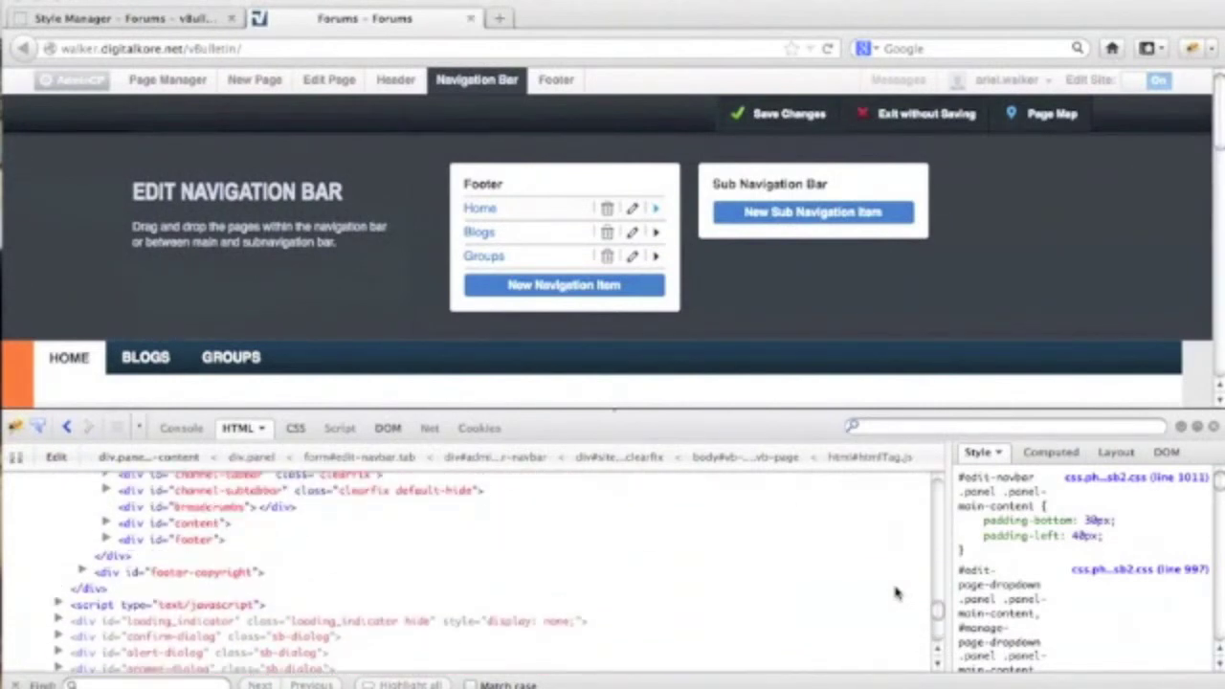
pyautogui.scroll(3, 896, 593)
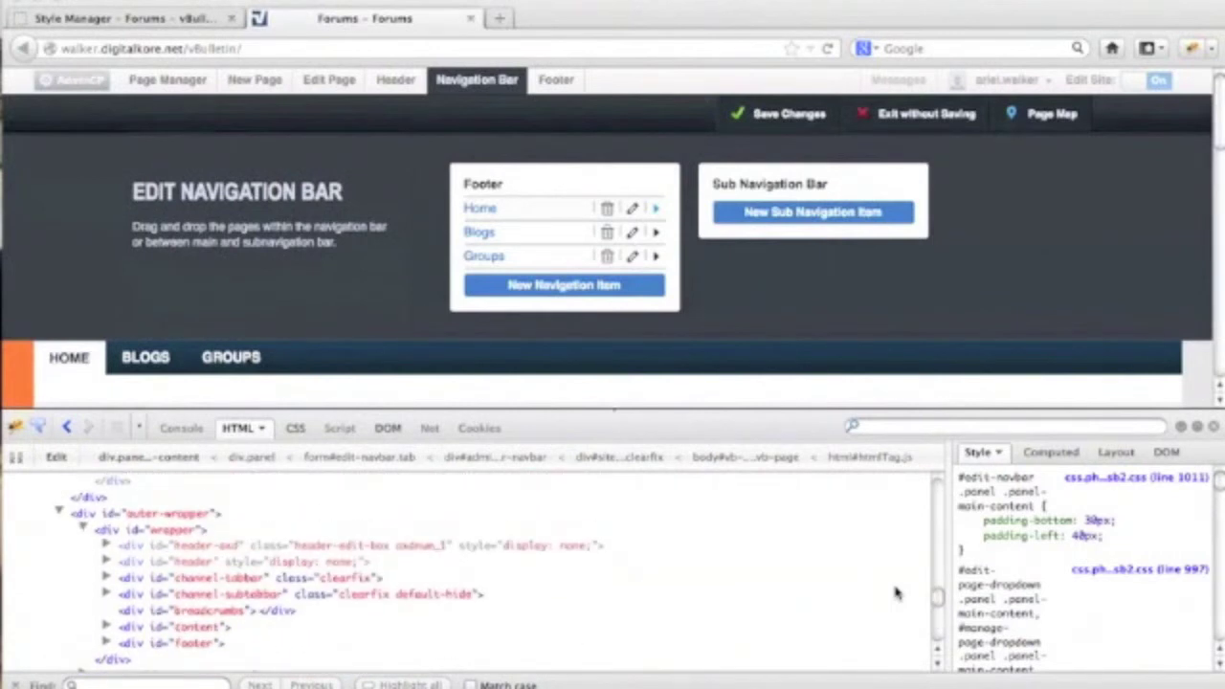
pyautogui.click(253, 580)
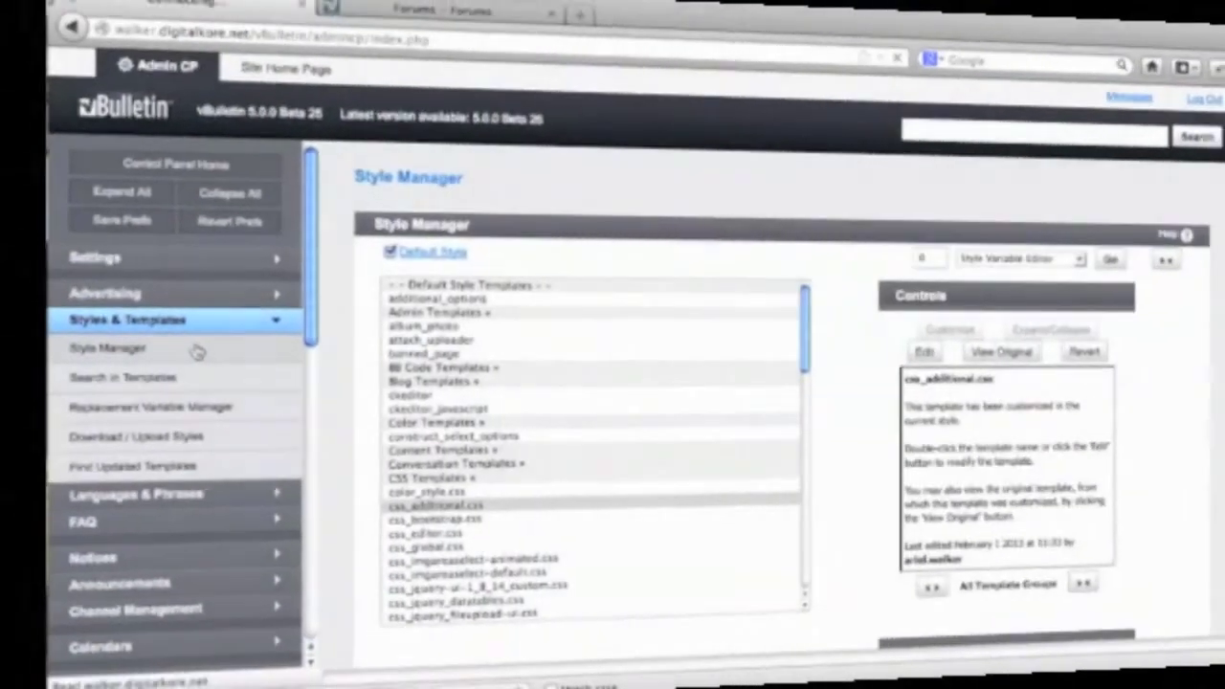
# - Search the templates in all styles for channel-tabbar and open the Default Style's css_global.css template from the results
pyautogui.click(592, 352)
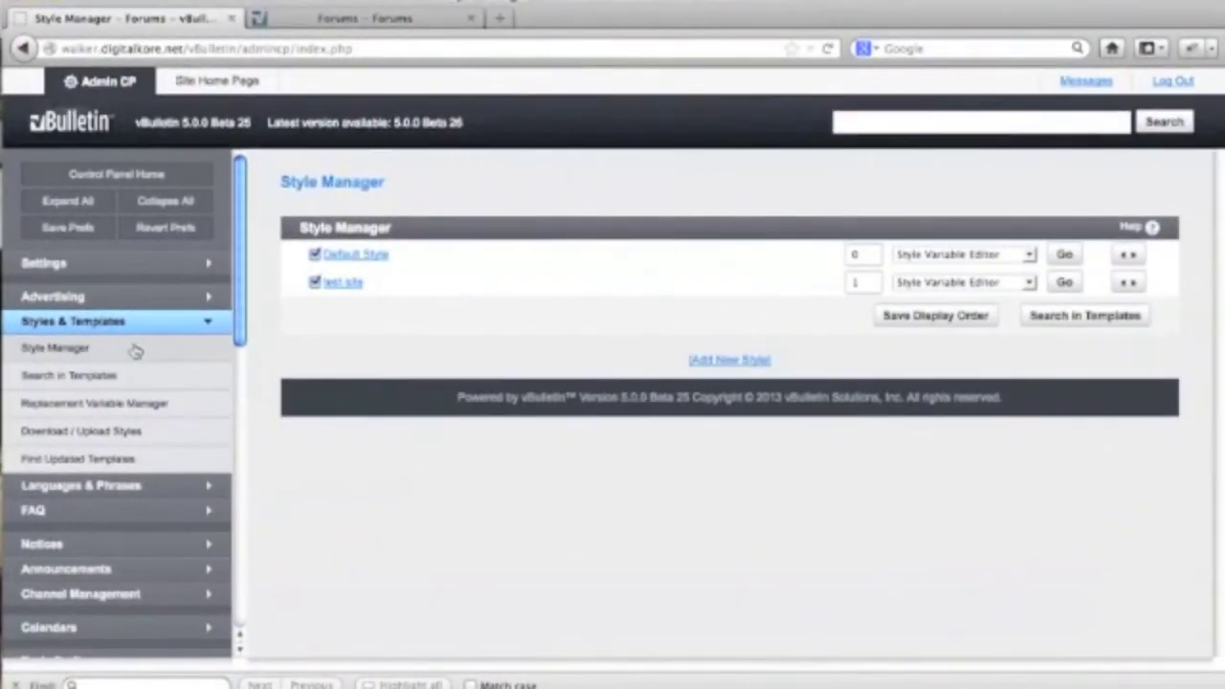
pyautogui.click(1055, 319)
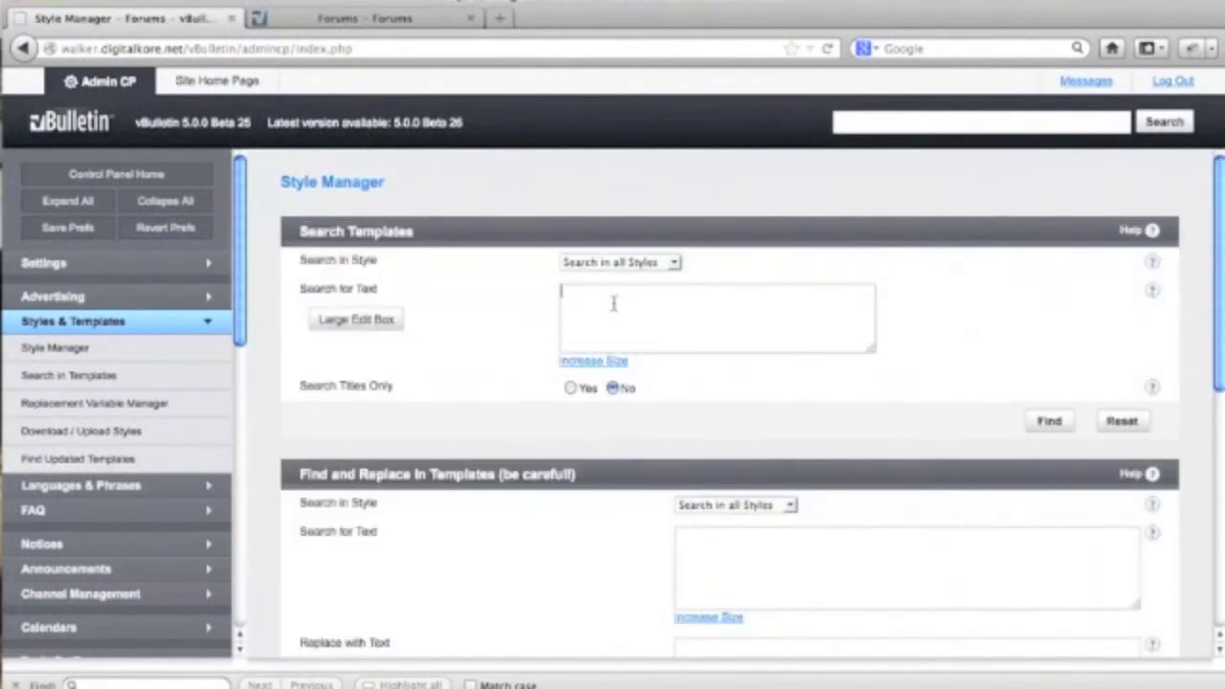
pyautogui.write('channel-tabbar')
pyautogui.press('Return')
pyautogui.click(1049, 420)
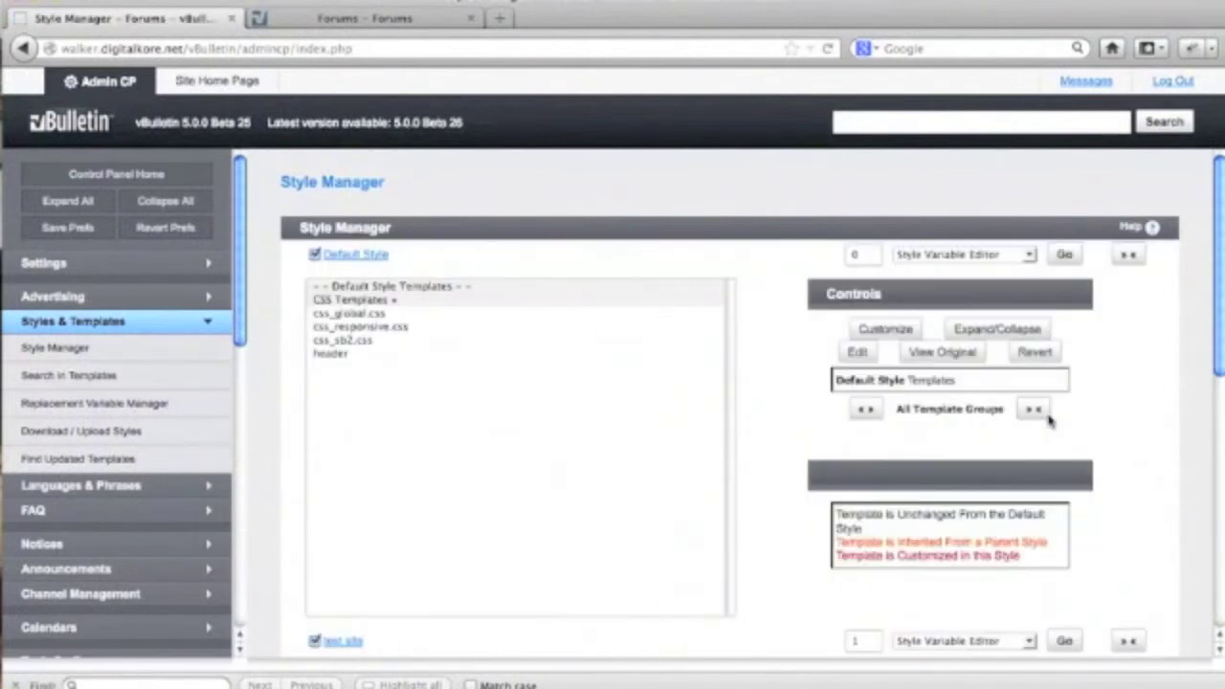
pyautogui.click(408, 318)
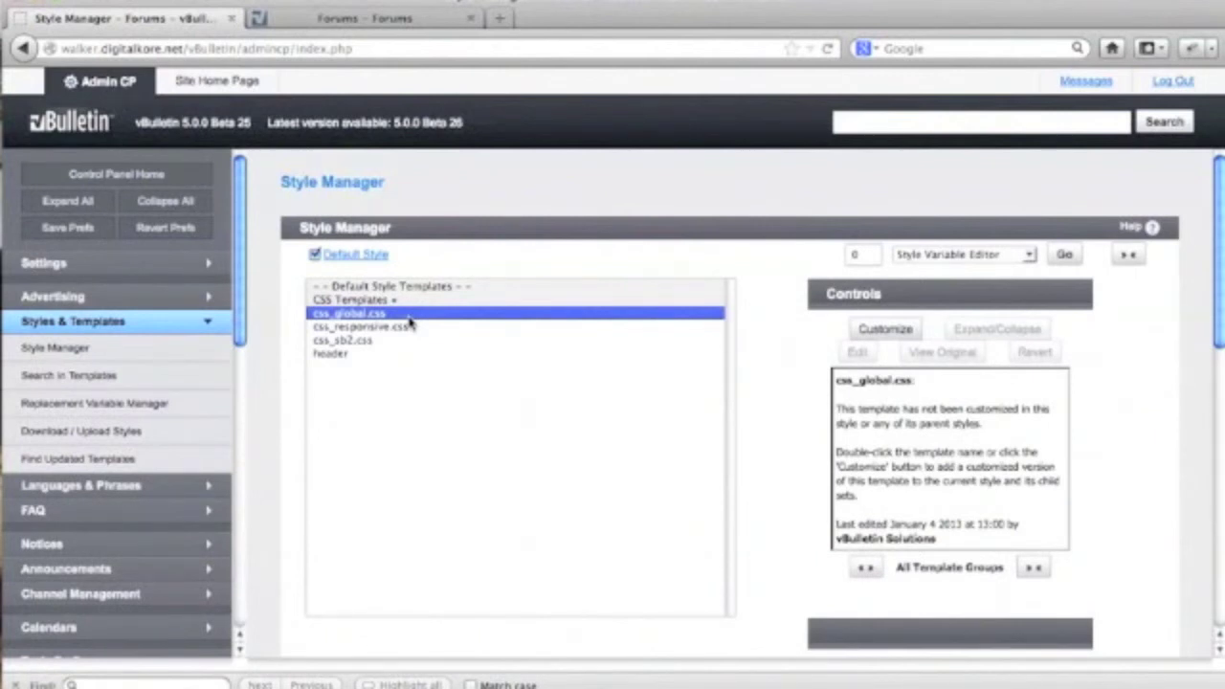
pyautogui.doubleClick(409, 321)
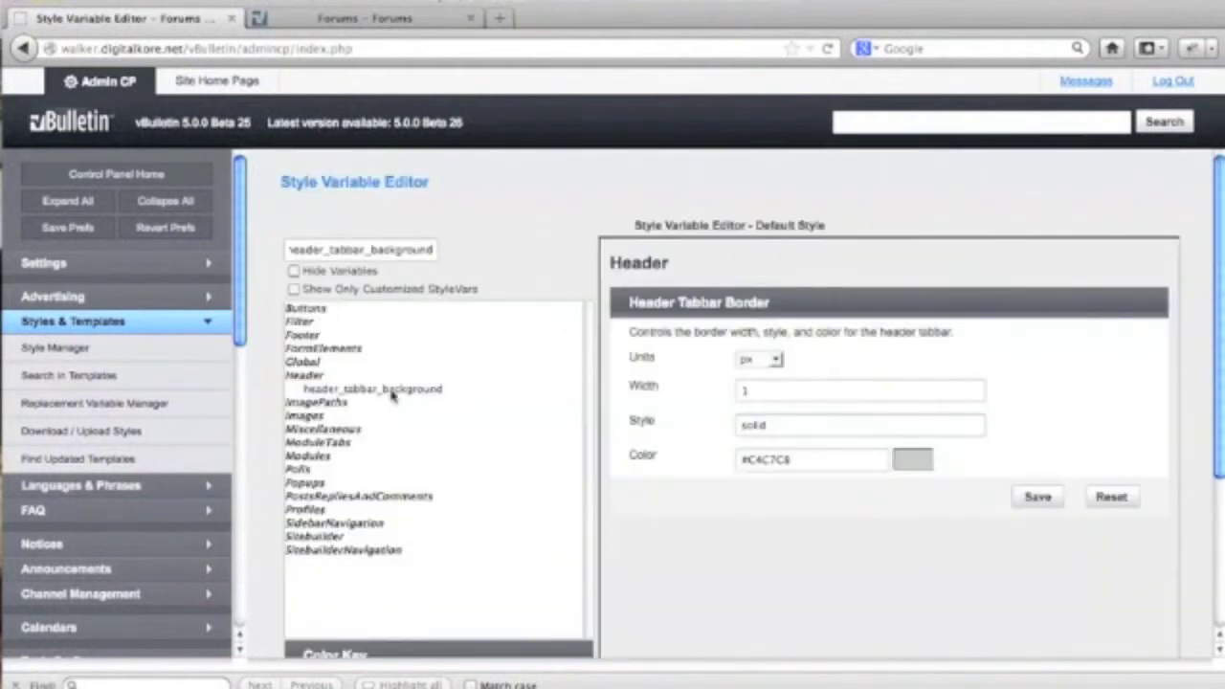
# - Open the header_tabbar_background variable in the Default Style's Header group and start editing its background color
pyautogui.click(393, 391)
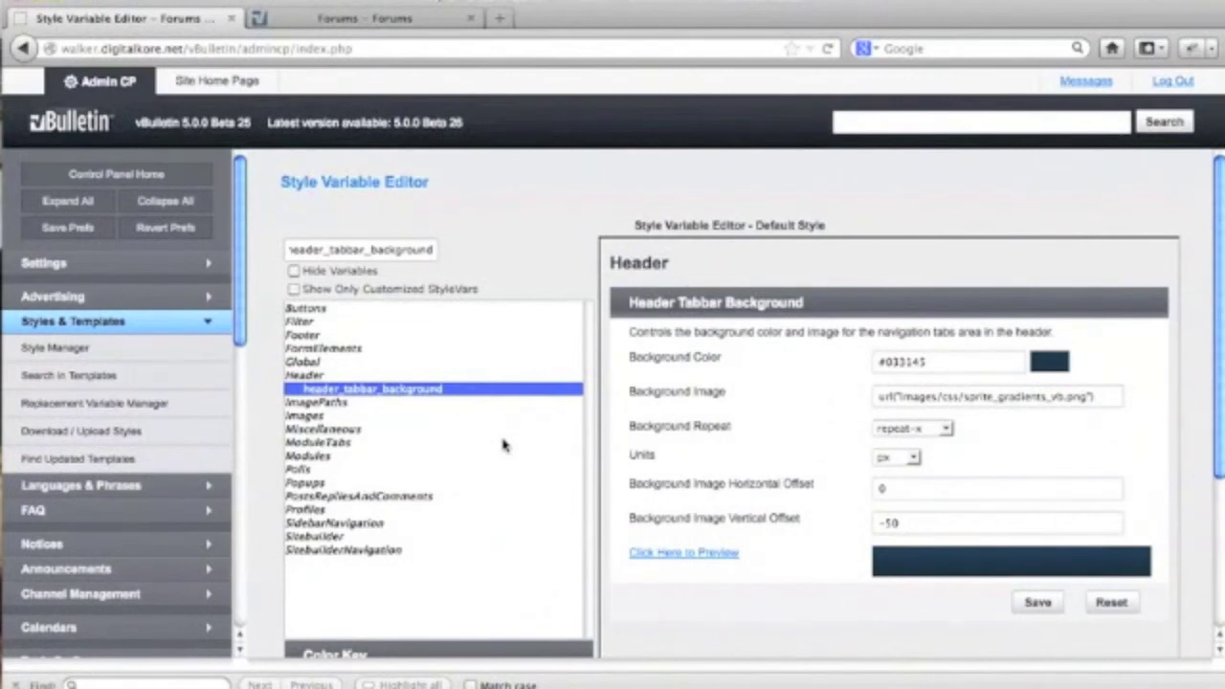
pyautogui.click(945, 371)
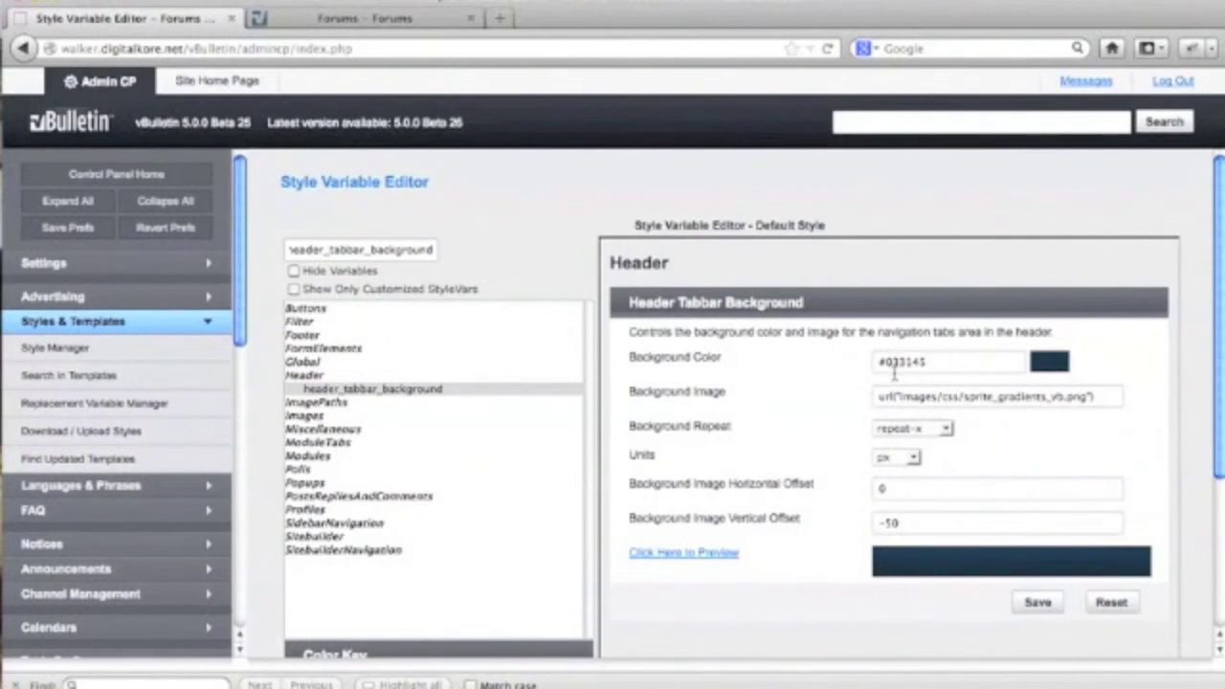